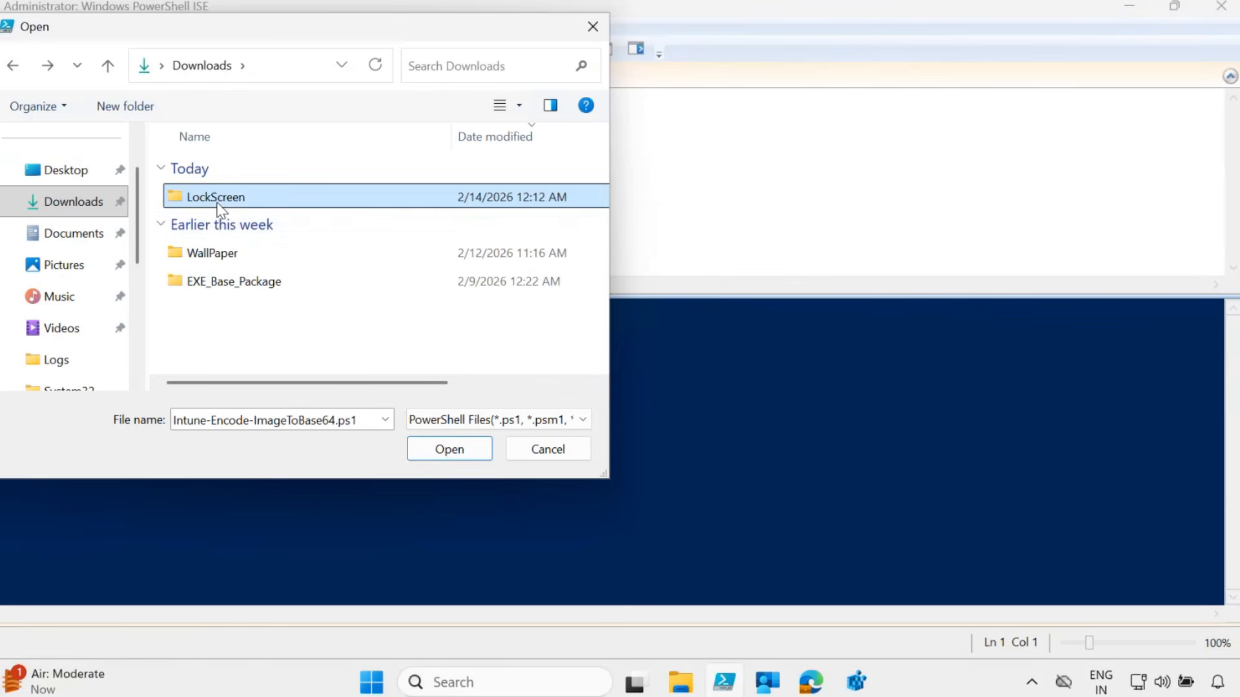
Open the script Intune-Encode-ImageToBase64.ps1 from the LockScreen folder in Downloads.
double_click(218, 204)
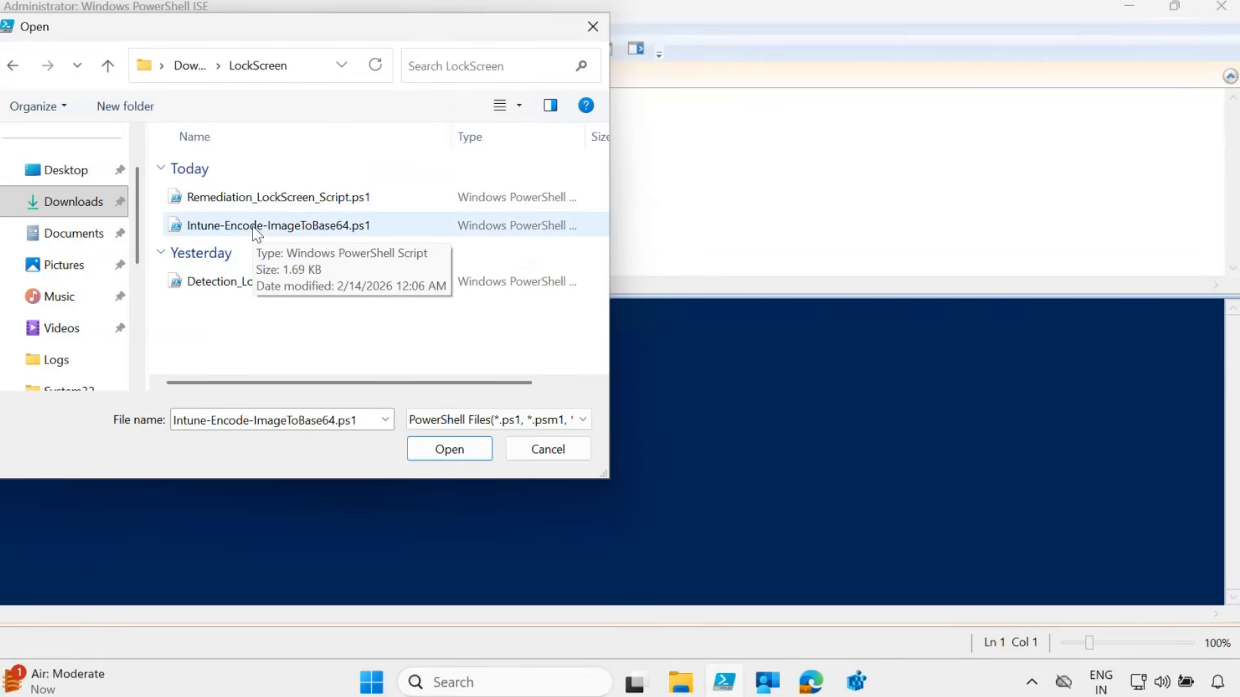
left_click(292, 231)
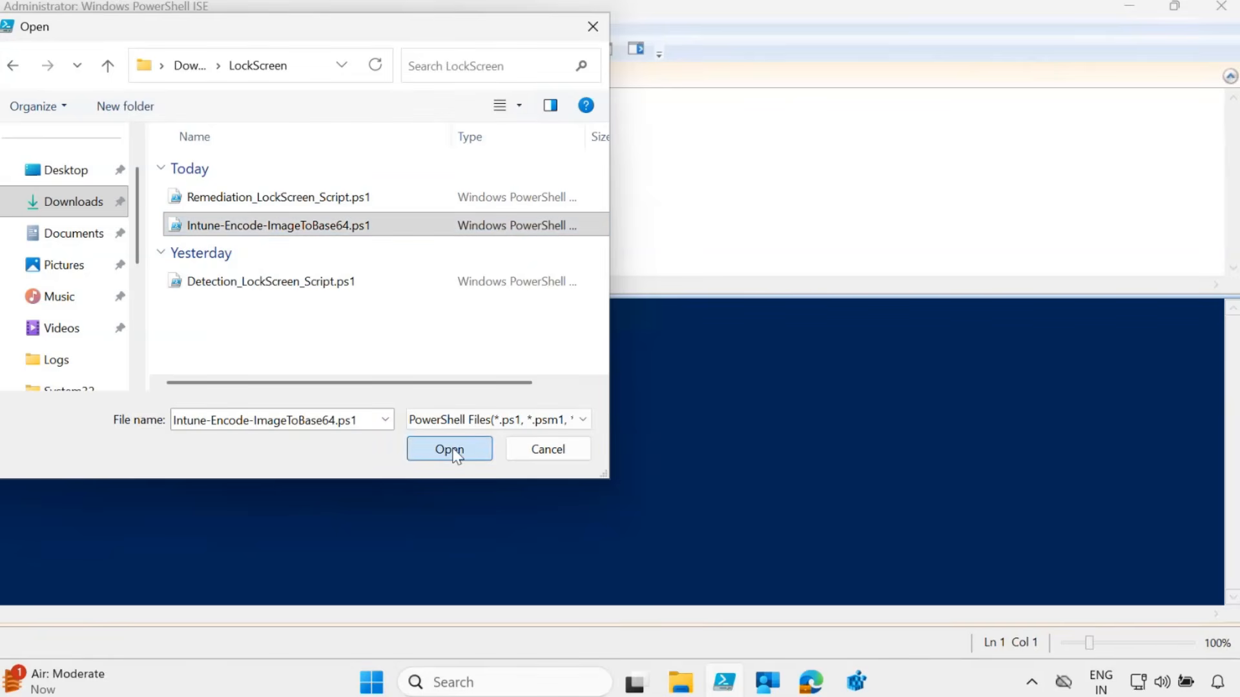
left_click(450, 447)
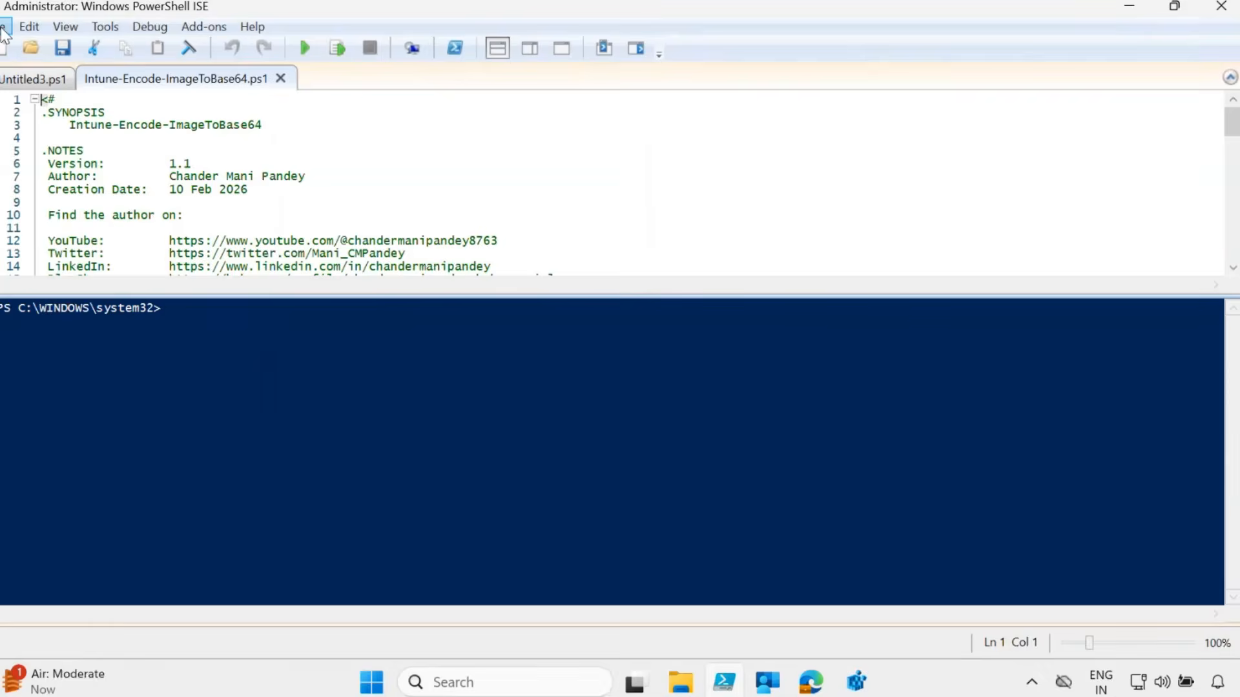
Open Detection_LockScreen_Script.ps1 from the LockScreen folder alongside the encoding script.
left_click(2, 27)
left_click(37, 75)
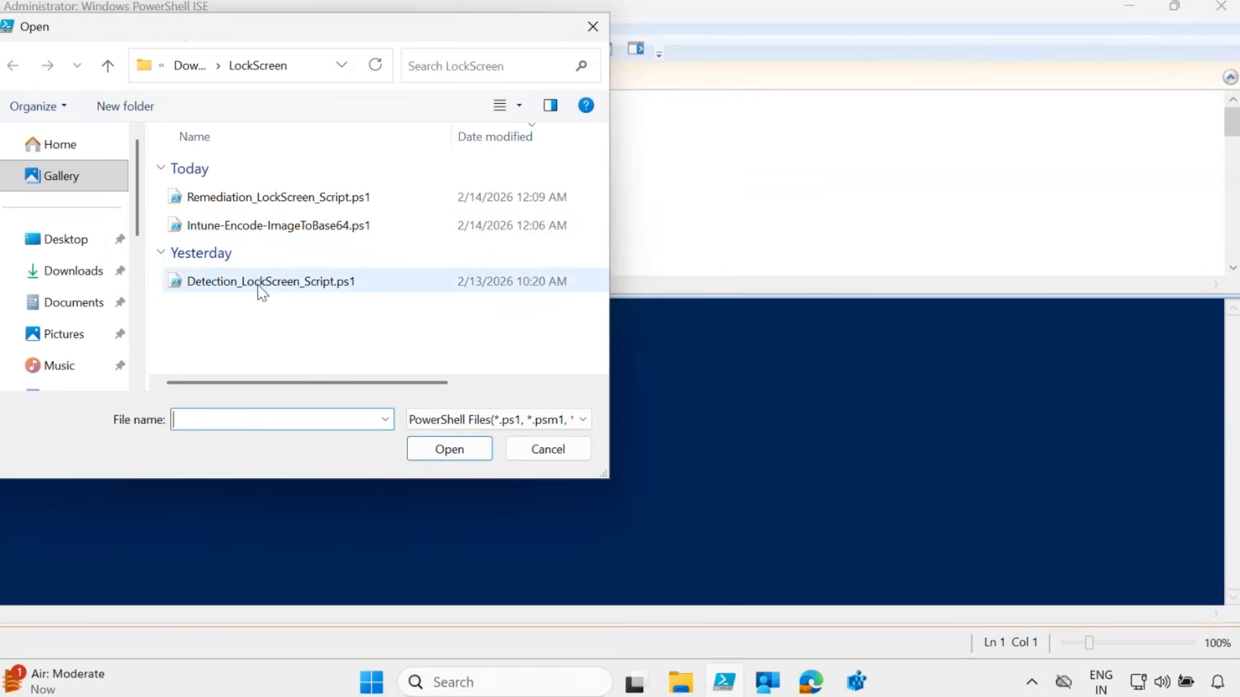
left_click(257, 283)
left_click(473, 452)
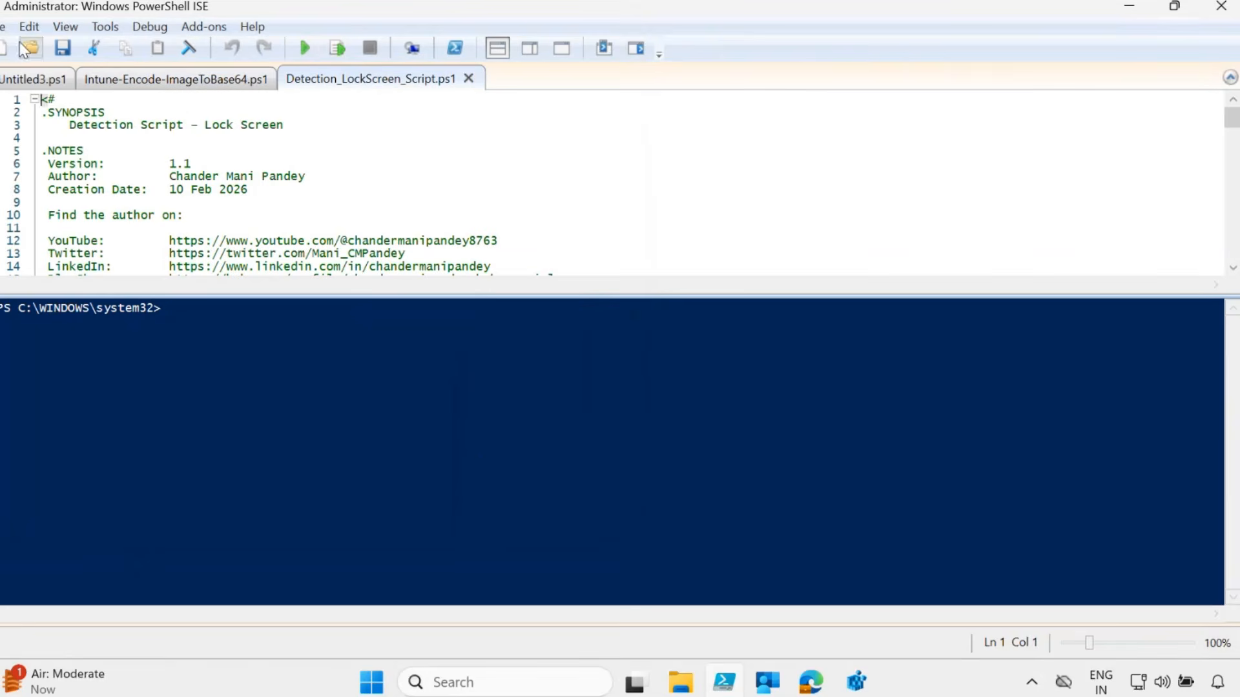
Open Remediation_LockScreen_Script.ps1 from the LockScreen folder and enlarge the script area above the console.
left_click(3, 28)
left_click(31, 73)
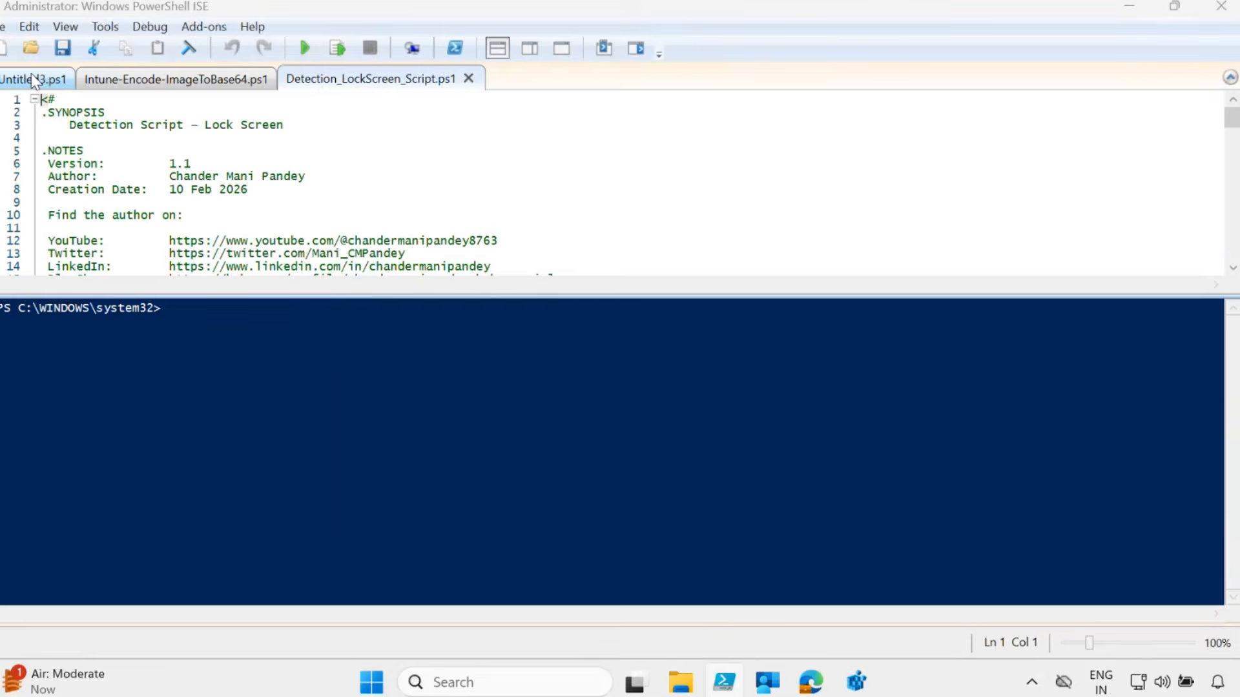
left_click(310, 201)
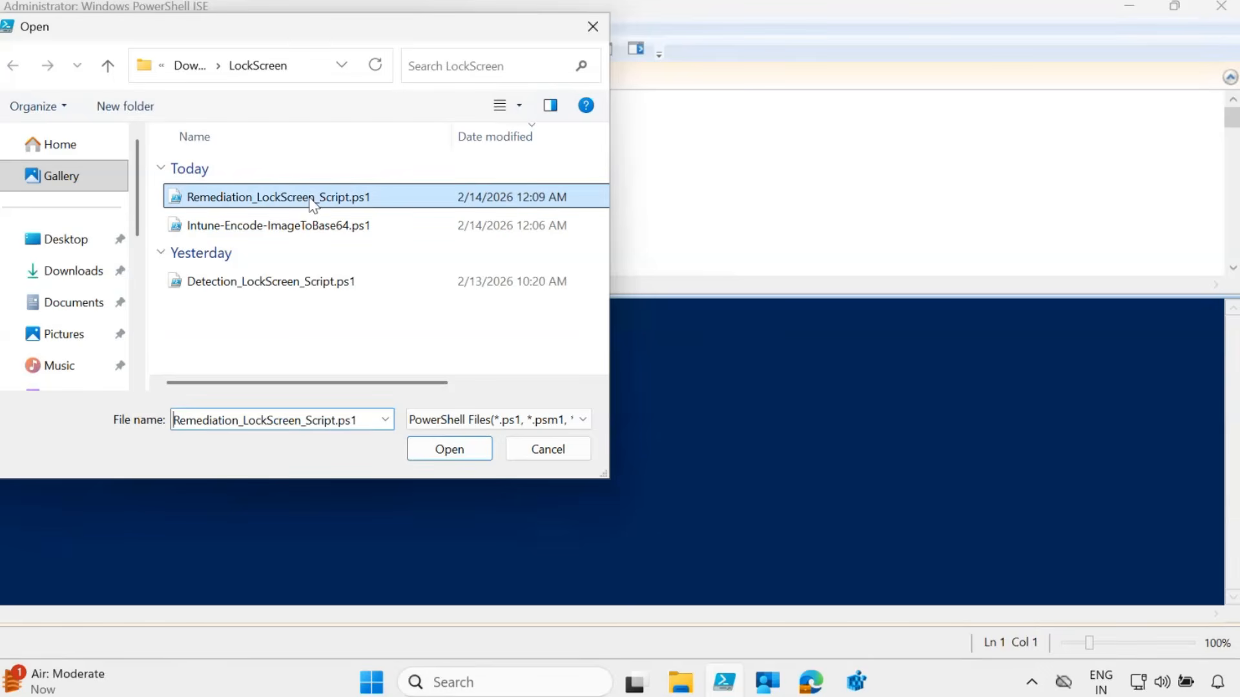
left_click(449, 450)
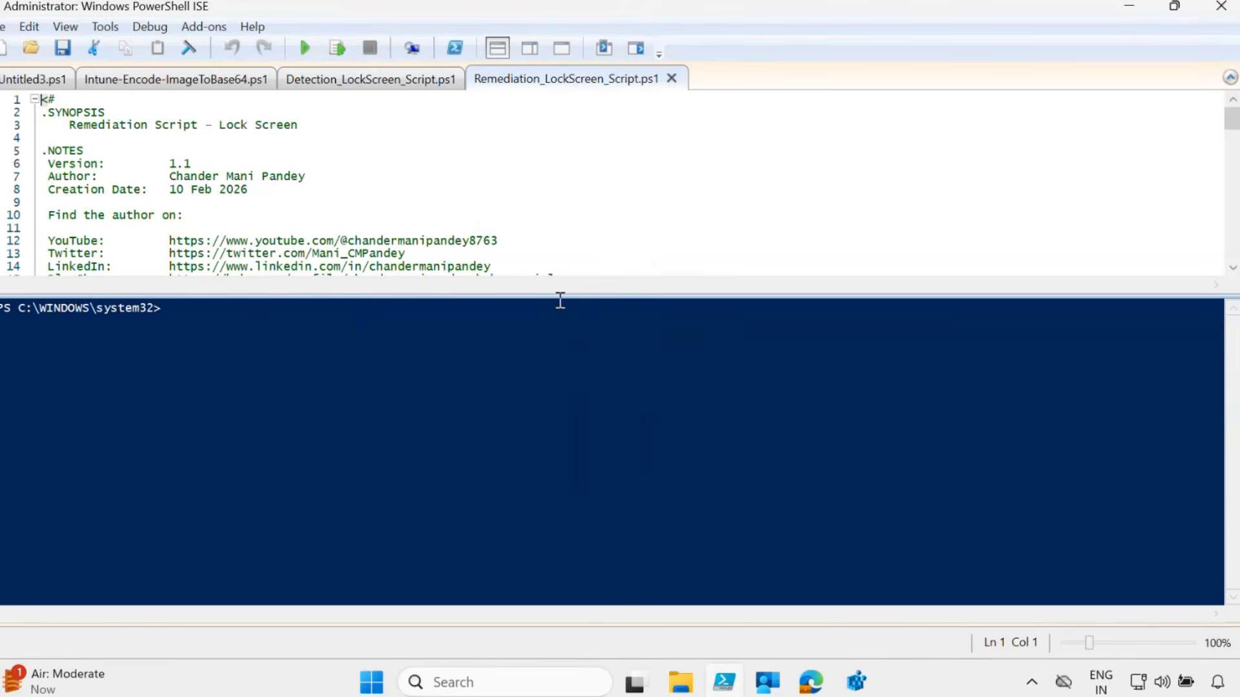
left_click_drag(559, 299, 574, 455)
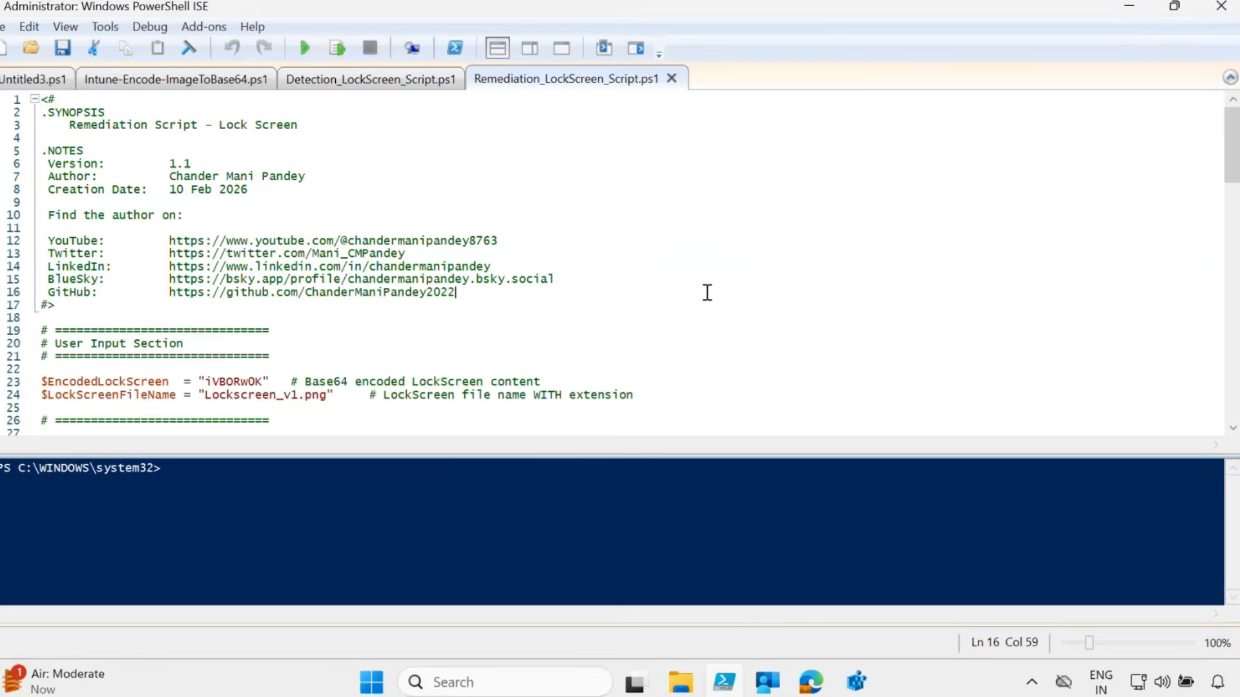
Bring up the encoding script, and preview the LockScreen_v1.jpg image from File Explorer before closing the preview.
left_click(181, 83)
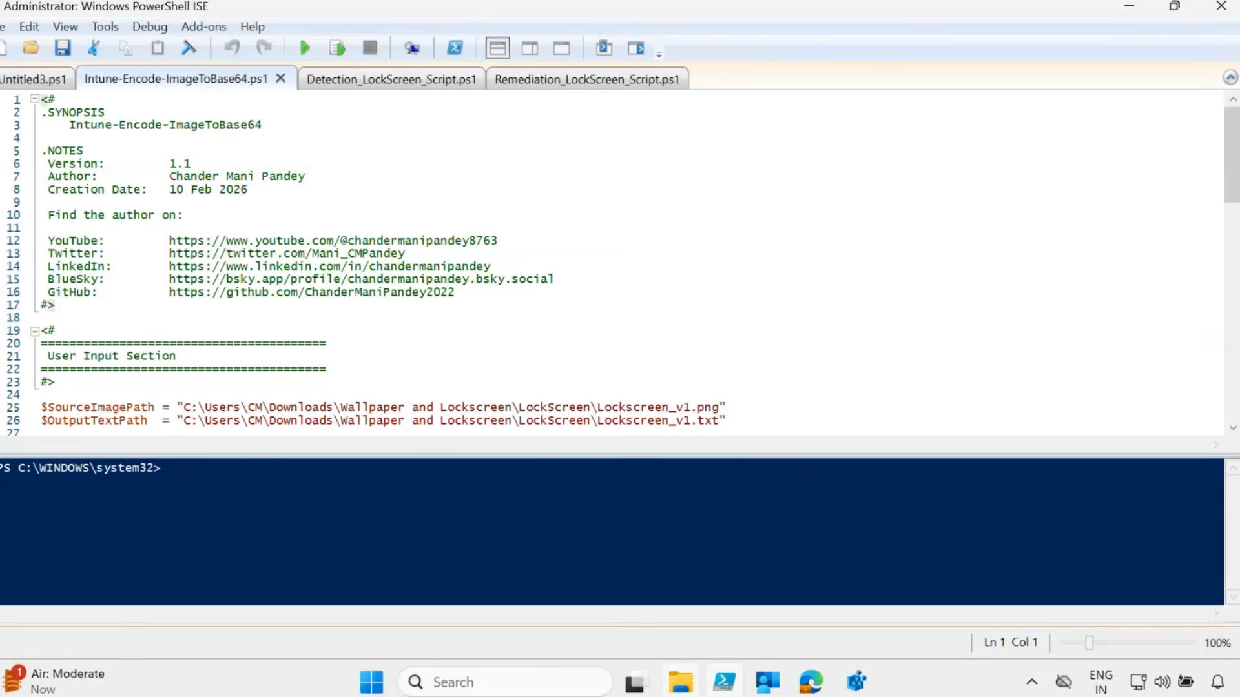
left_click(681, 682)
left_click(235, 340)
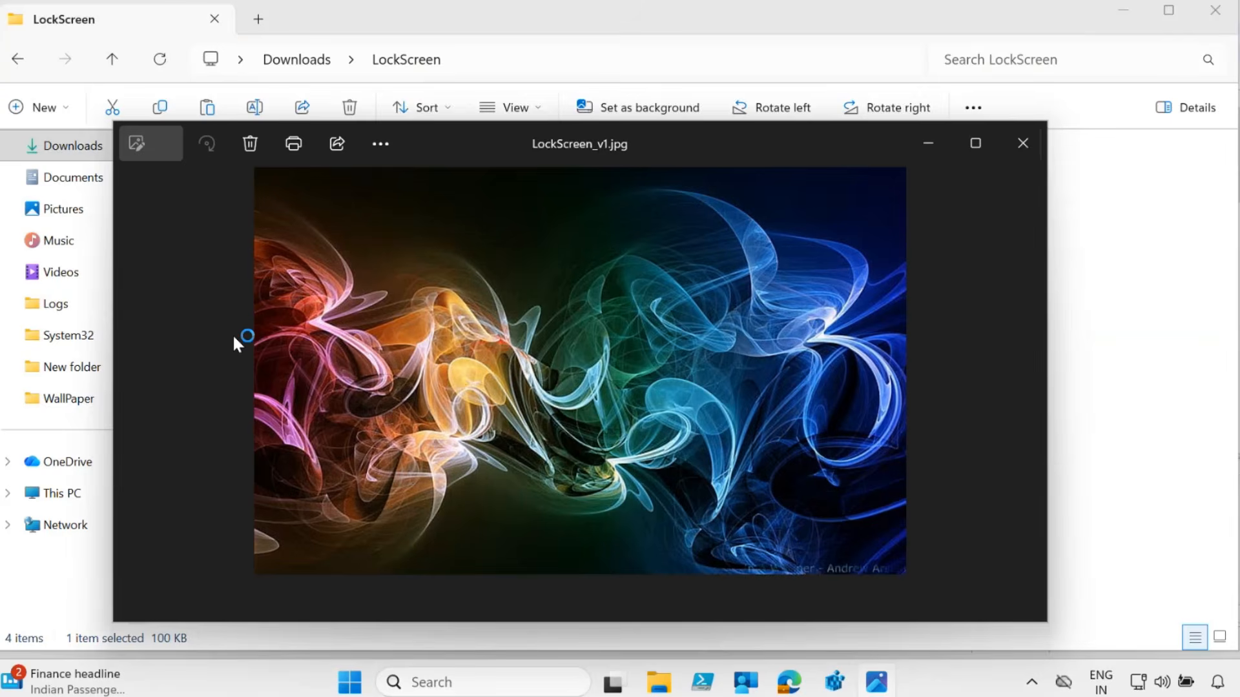
left_click(1023, 144)
left_click(1082, 423)
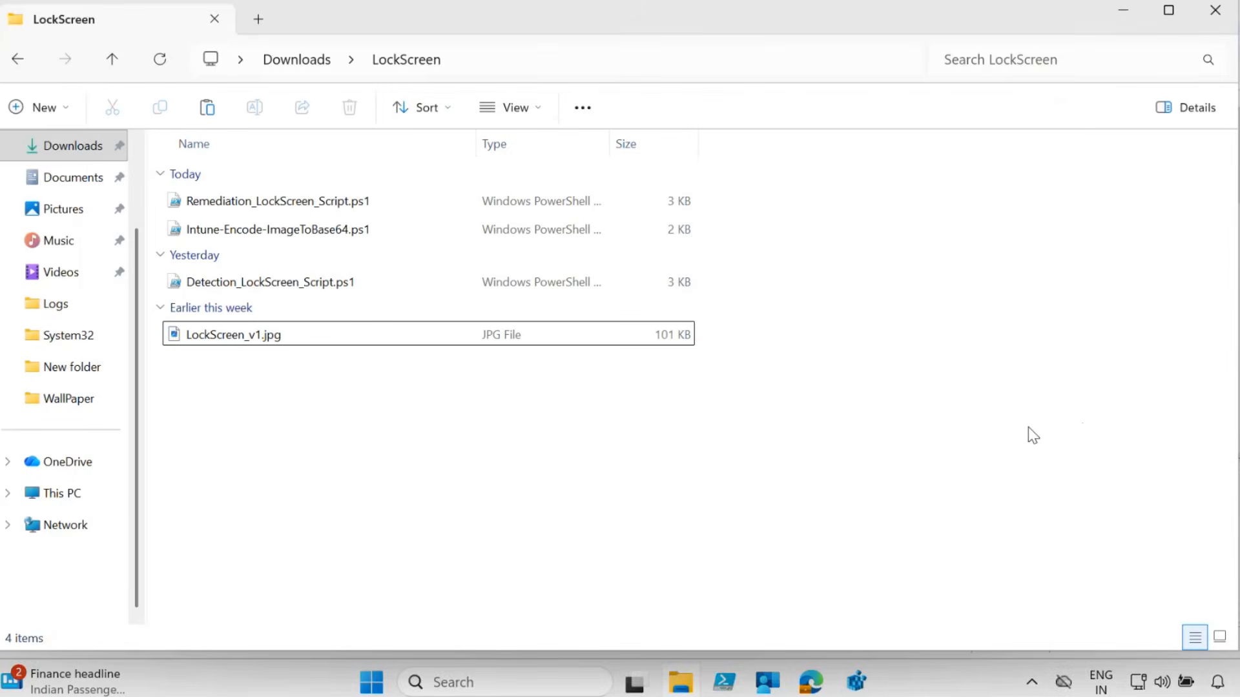
Copy the full path of LockScreen_v1.jpg and switch back to PowerShell ISE.
left_click(261, 343)
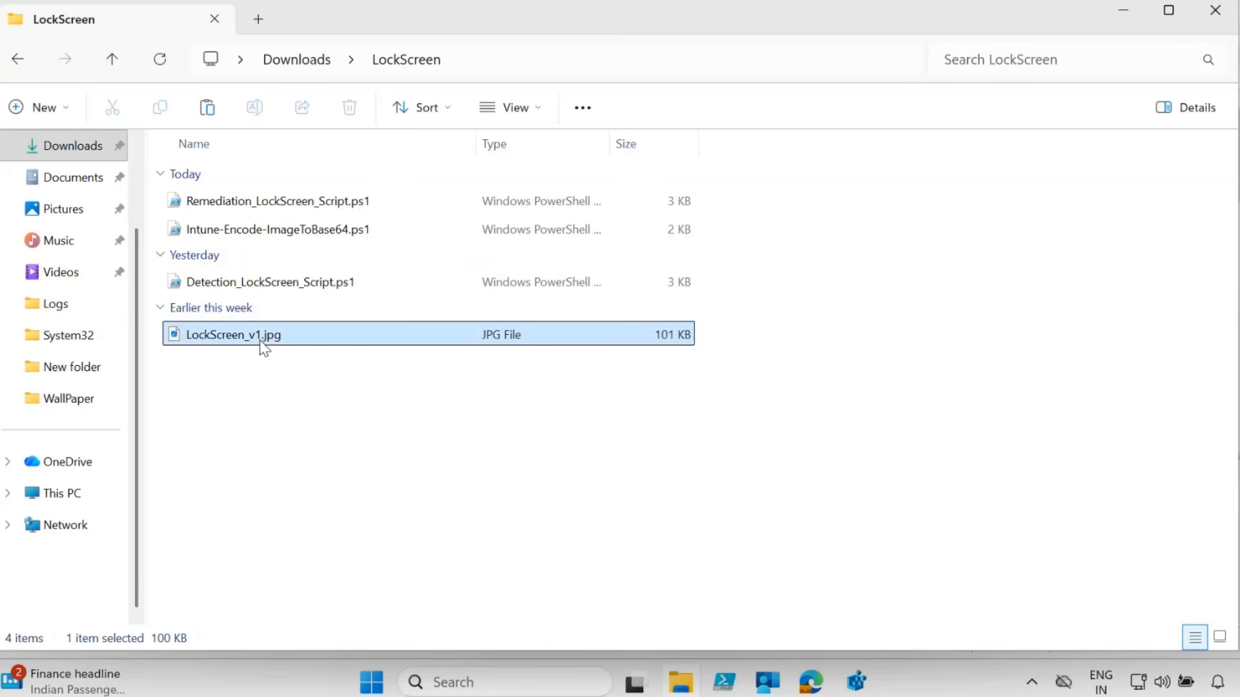
right_click(261, 341)
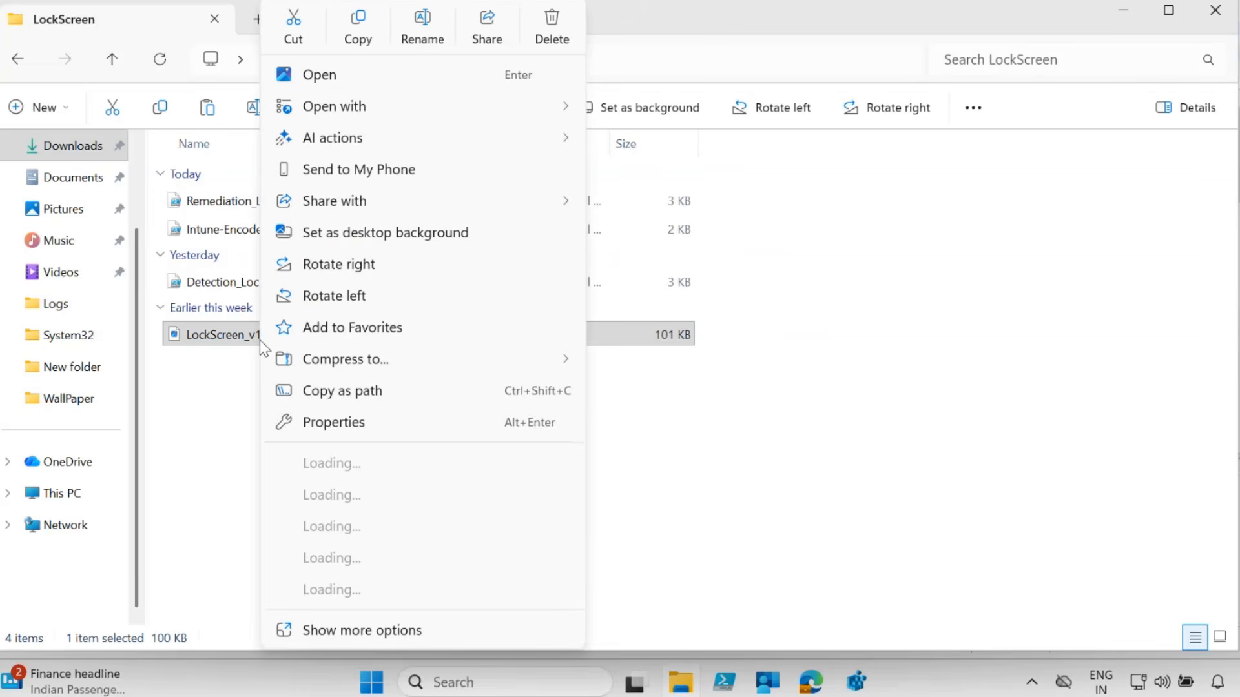
left_click(358, 392)
left_click(724, 682)
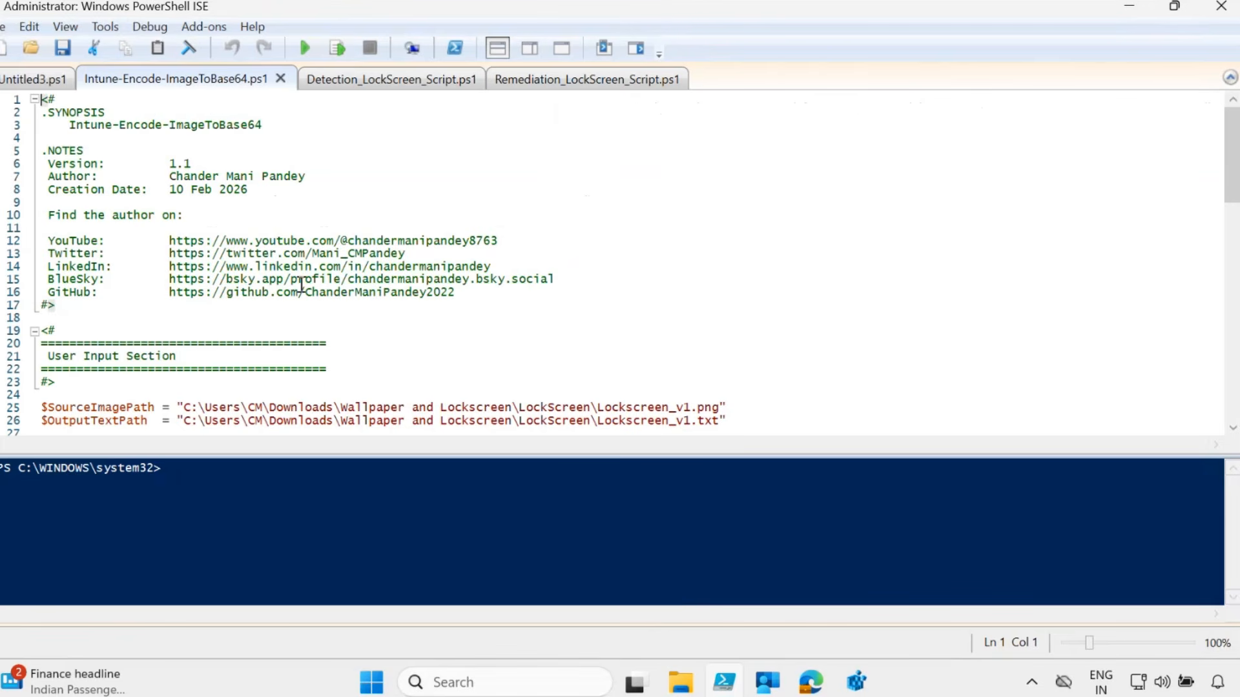
Replace the $SourceImagePath value in the encoding script's User Input Section with the copied path of LockScreen_v1.jpg.
scroll(166, 346, "down", 1)
left_click_drag(48, 317, 194, 315)
scroll(340, 309, "down", 1)
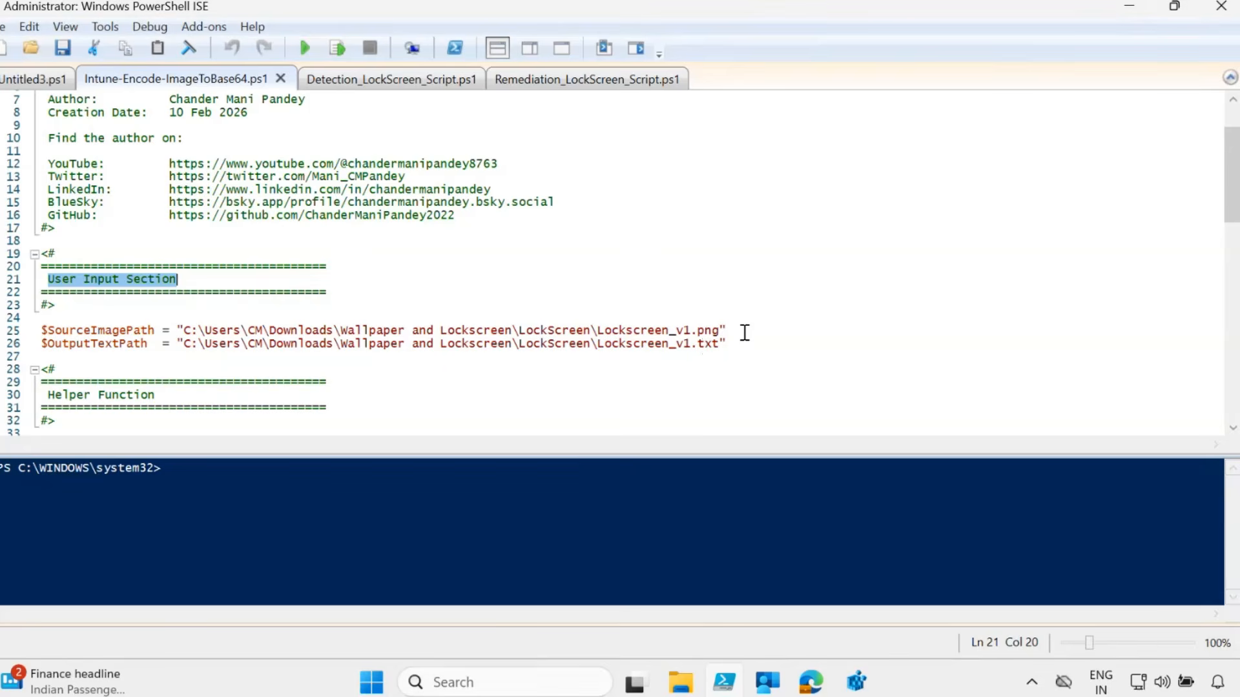
left_click_drag(743, 333, 284, 331)
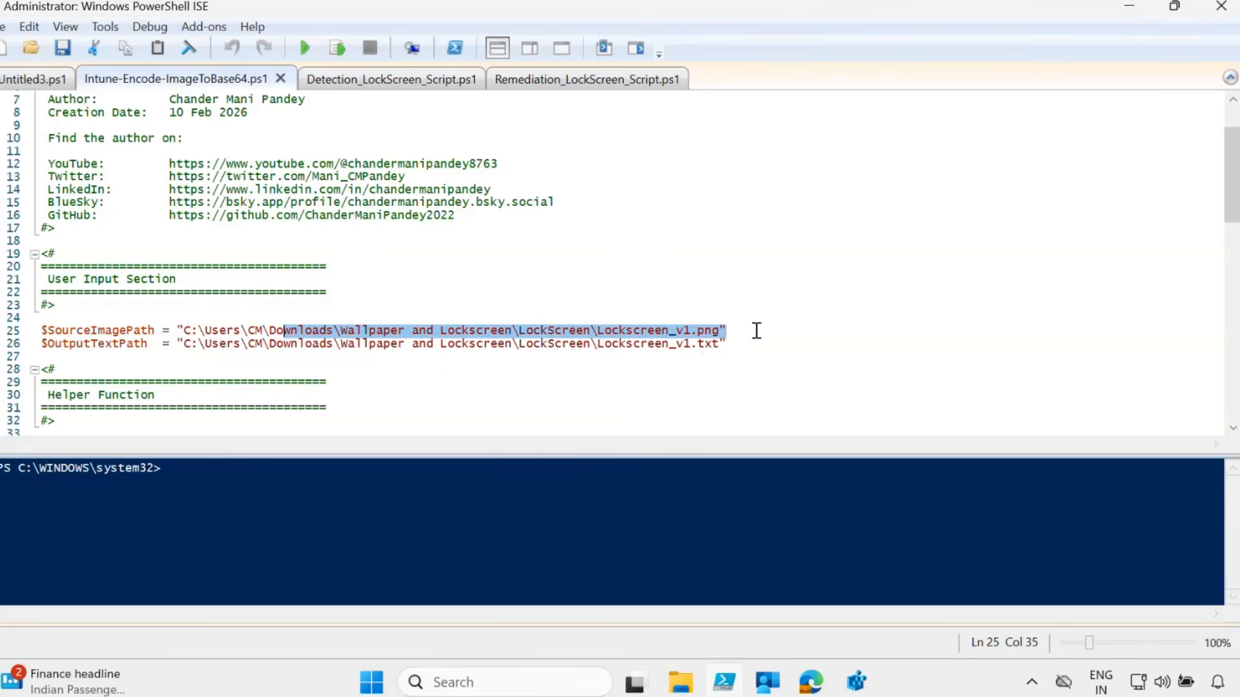
left_click(754, 330)
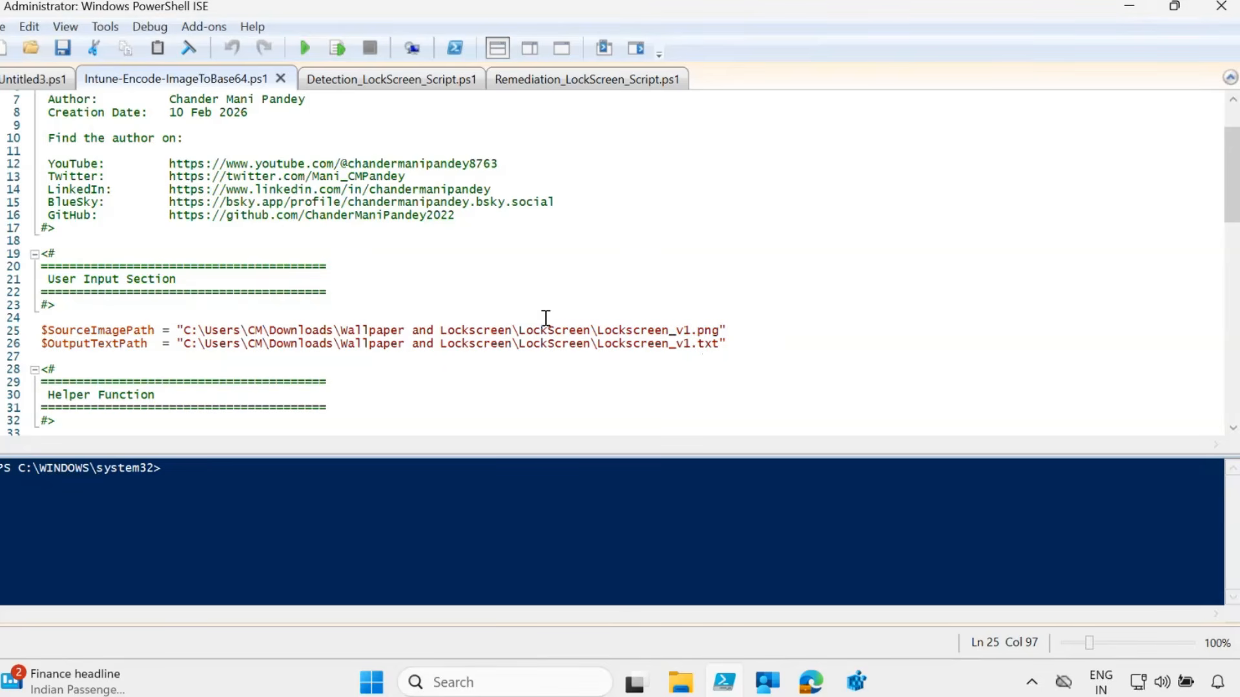
left_click_drag(245, 330, 178, 331)
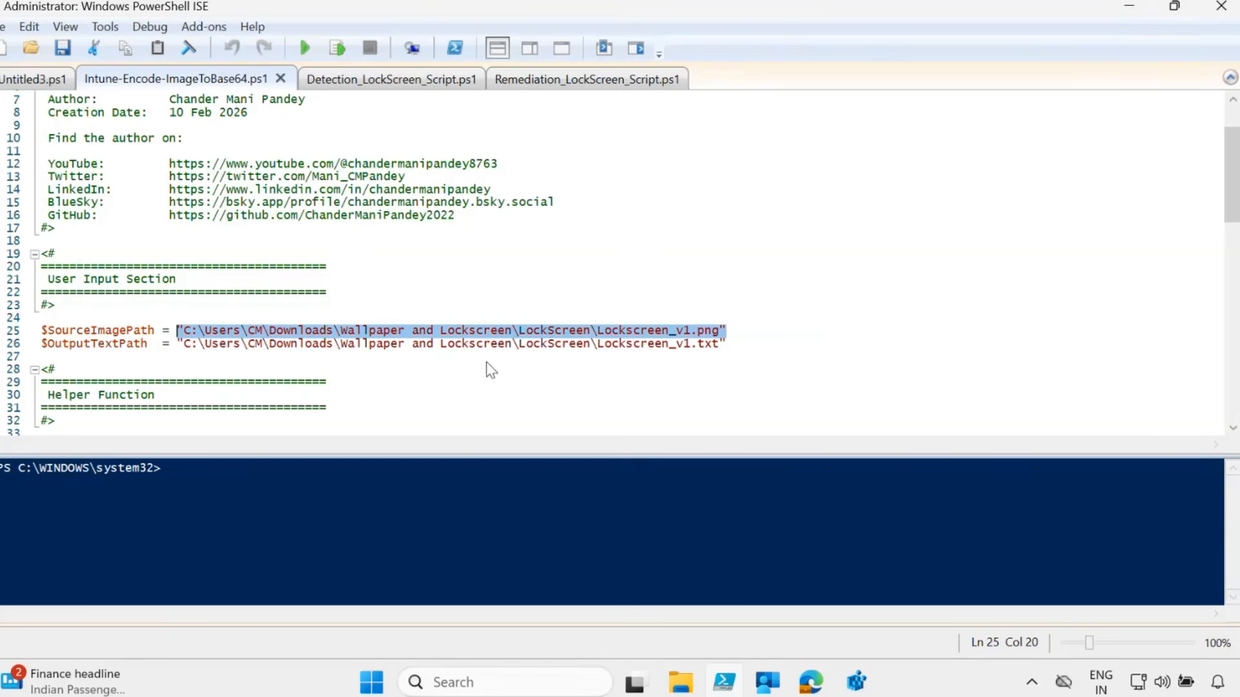
key("ctrl+v")
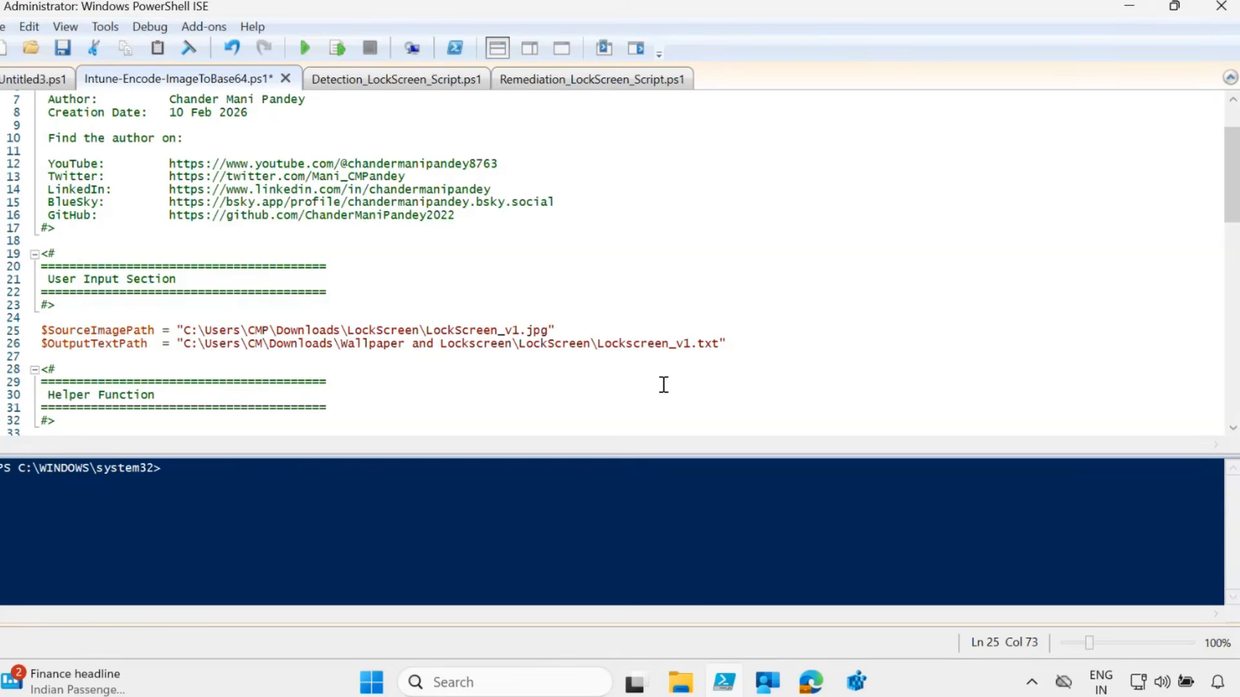
Replace the $OutputTextPath value in the encoding script with the copied path of LockScreen_v1.jpg.
key("Down")
key("Down")
key("Down")
key("Down")
key("Up")
key("Up")
key("Up")
key("End")
left_click_drag(728, 343, 176, 344)
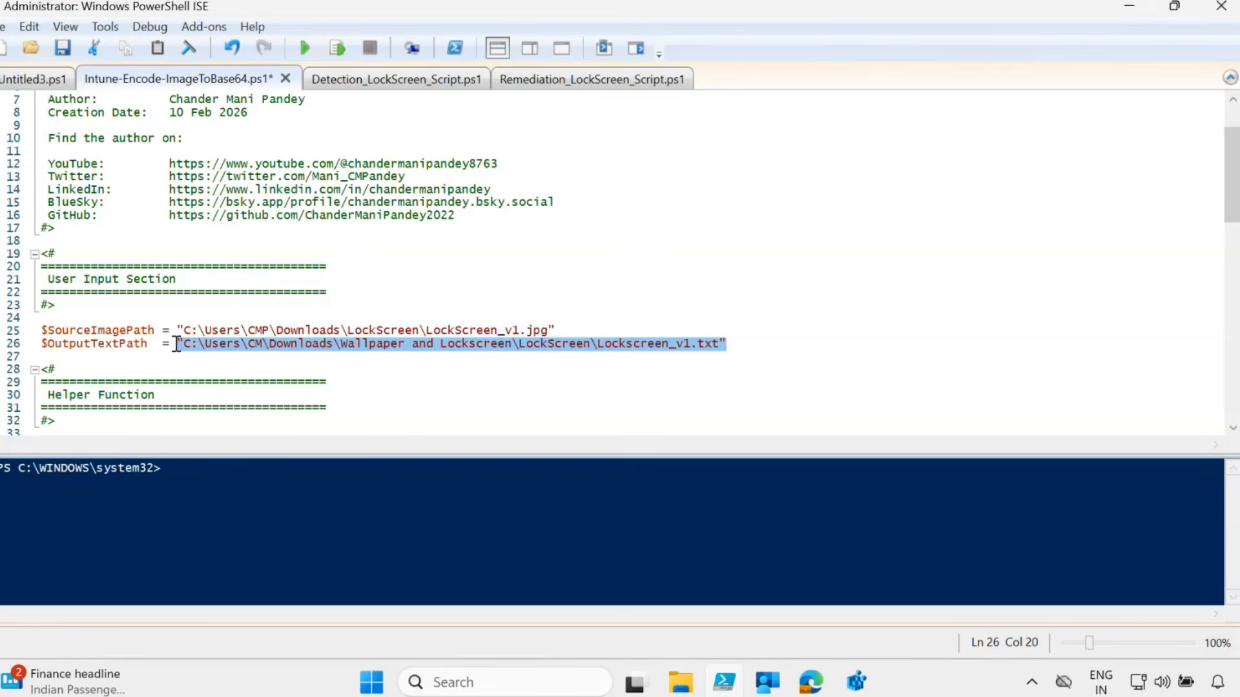
key("ctrl+v")
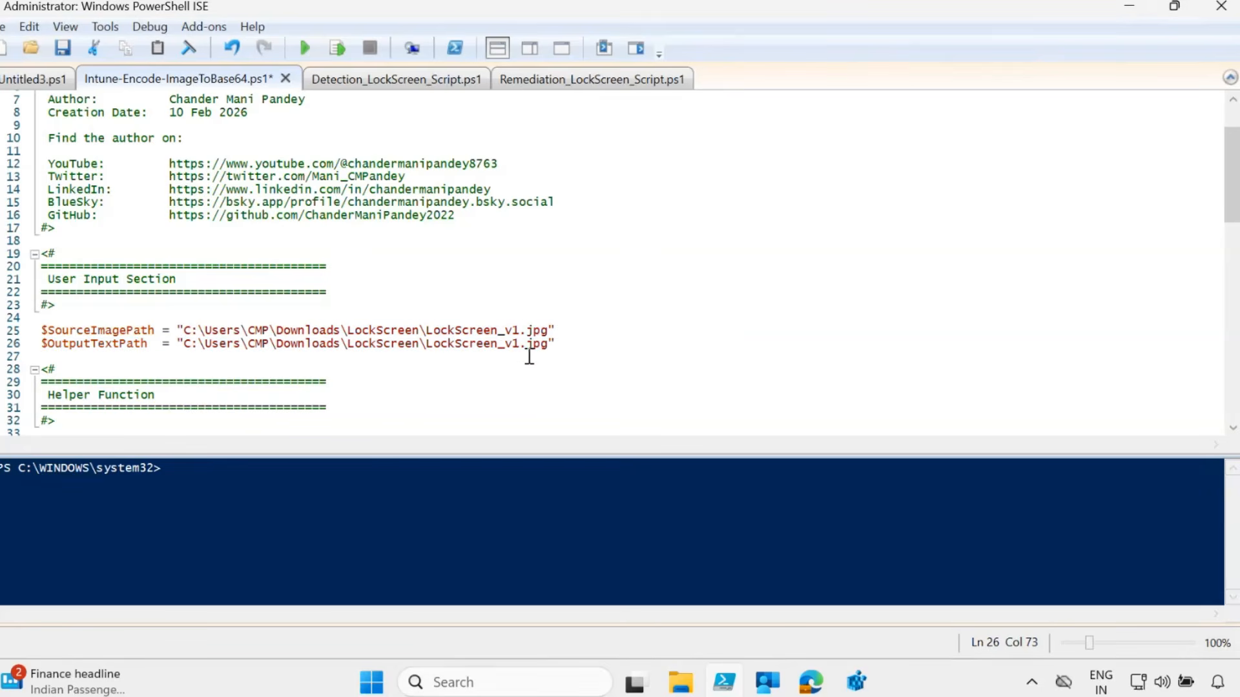
Change the file extension at the end of the $OutputTextPath value to .txt.
left_click(550, 344)
key("BackSpace")
key("BackSpace")
type(".txt")
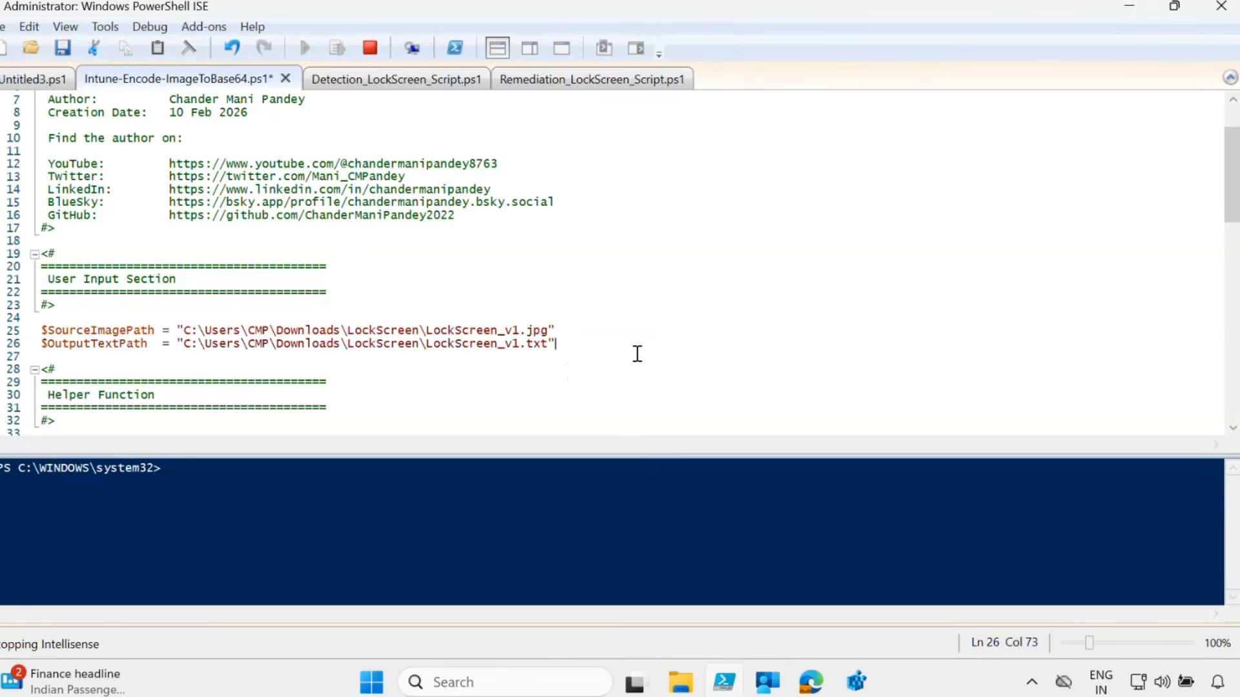
Run the entire encoding script as a selection and open the generated LockScreen_v1.txt from the LockScreen folder.
key("ctrl+a")
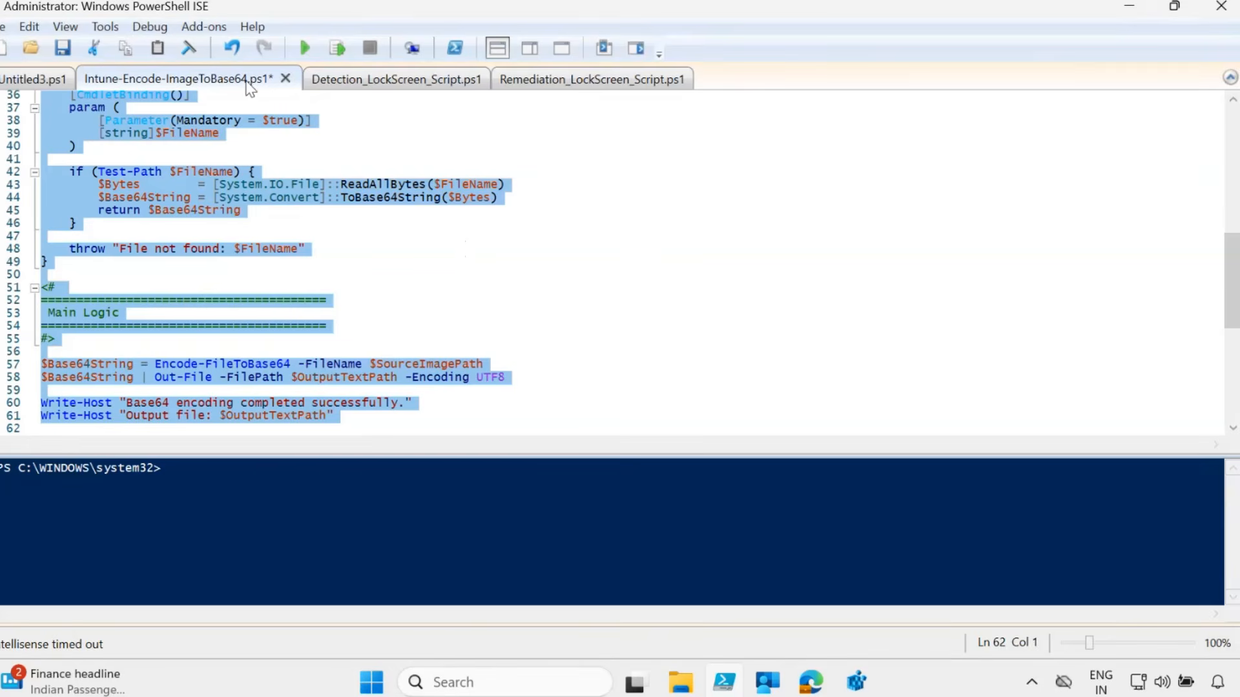
left_click(338, 44)
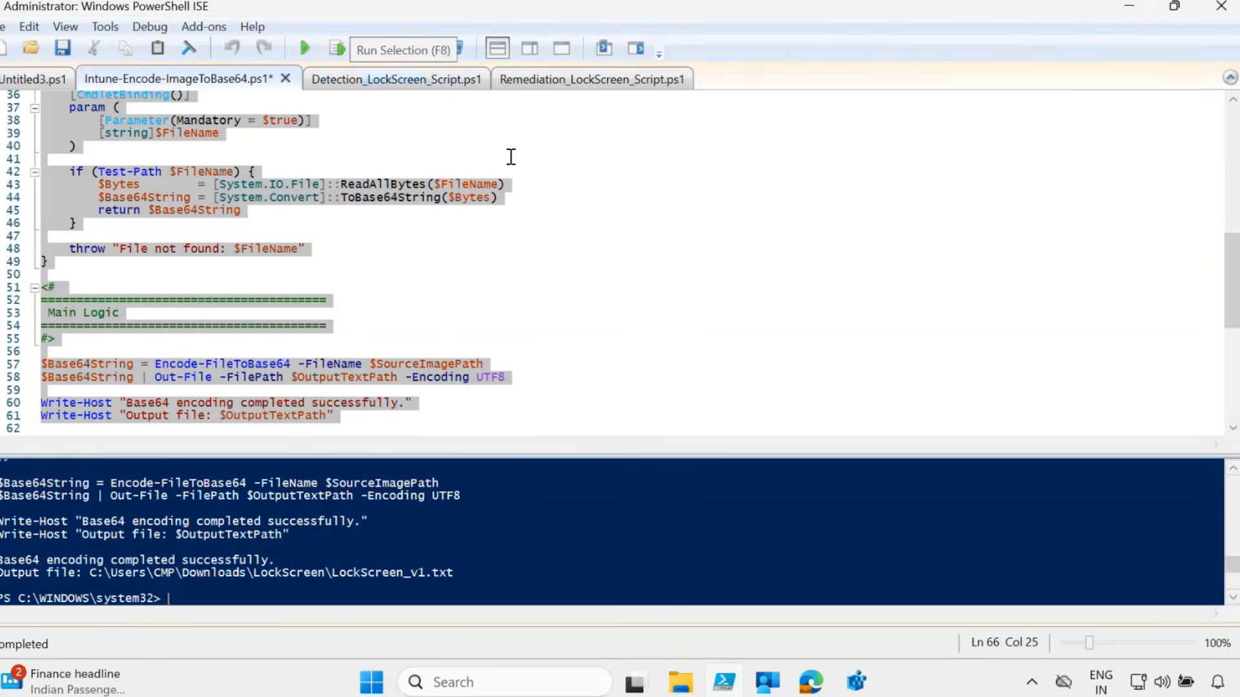
left_click(680, 683)
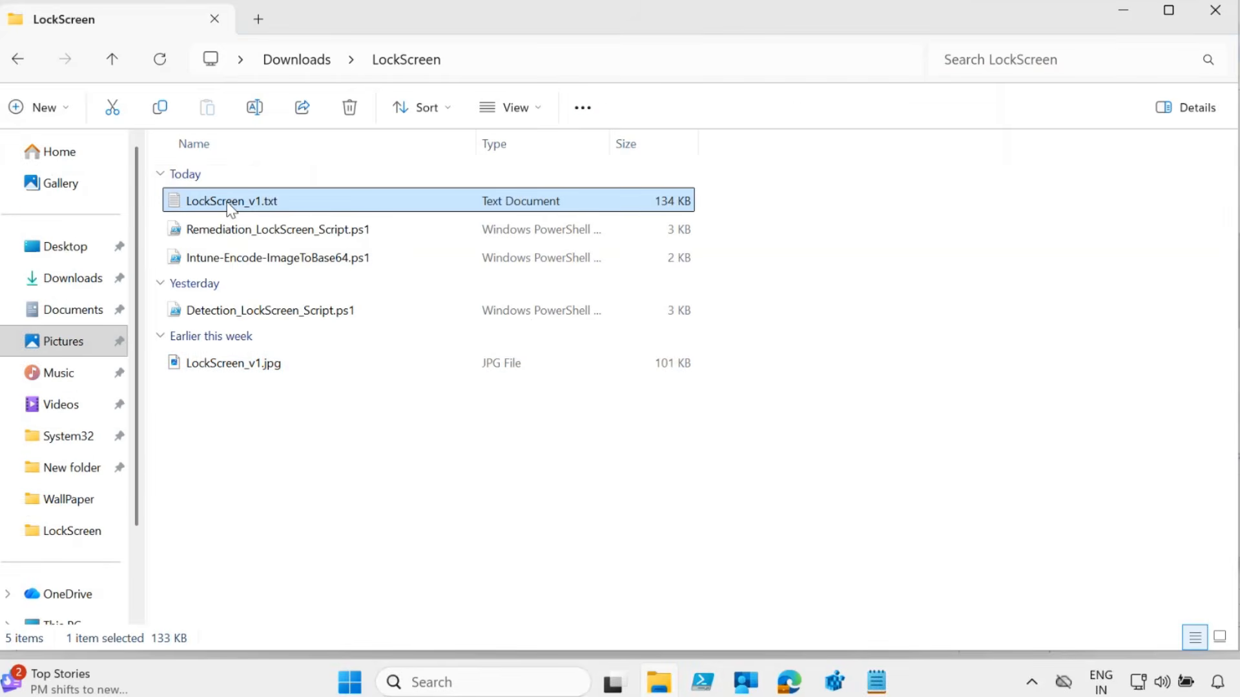
double_click(231, 206)
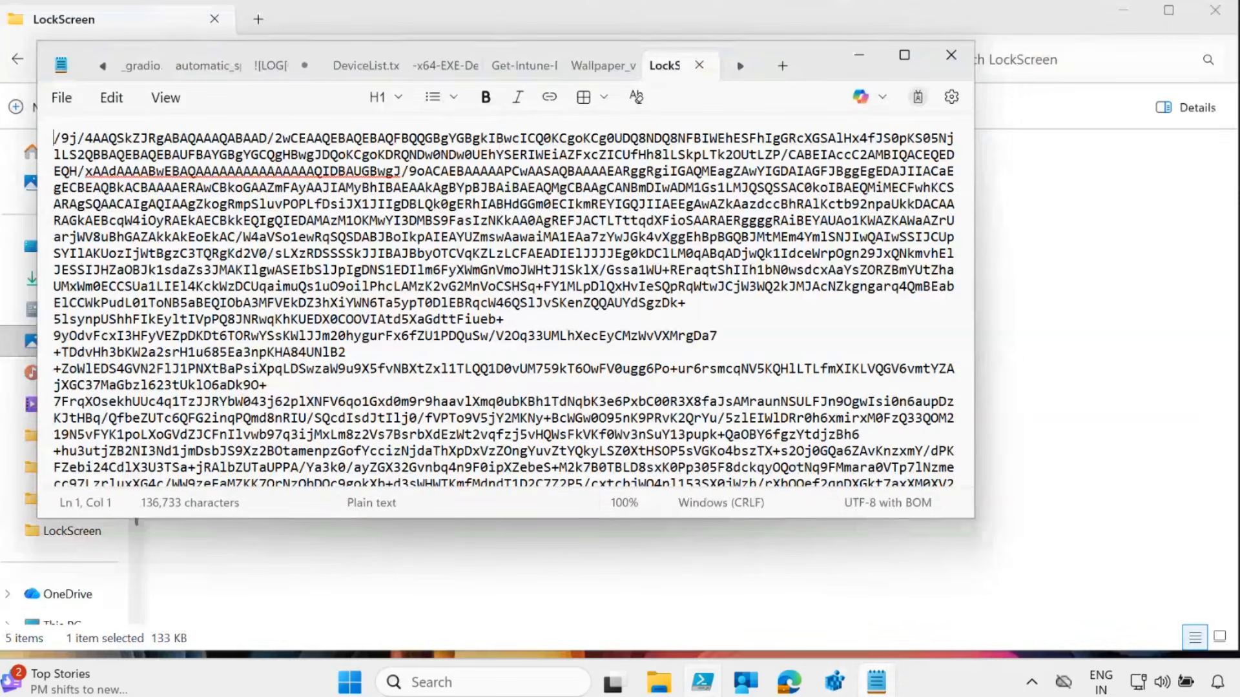
Return to PowerShell ISE and highlight the $LockScreenFileName line in the detection script's User Input Section.
mouse_move(702, 694)
left_click(698, 581)
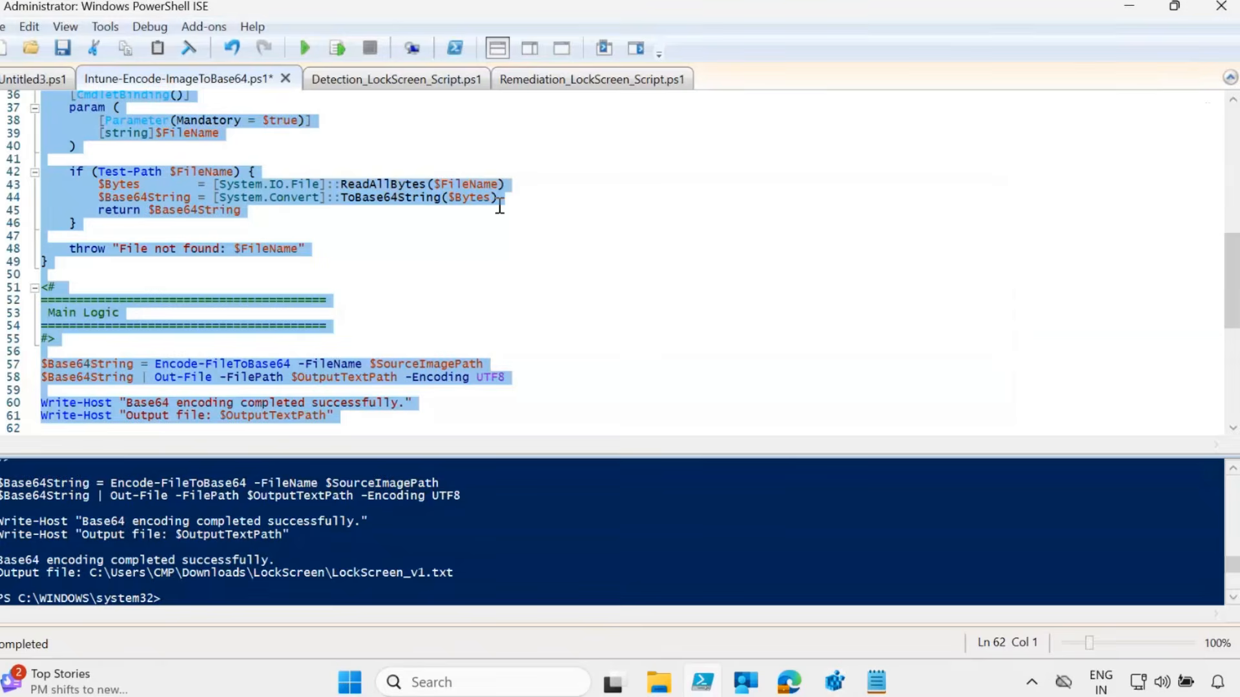
left_click(372, 81)
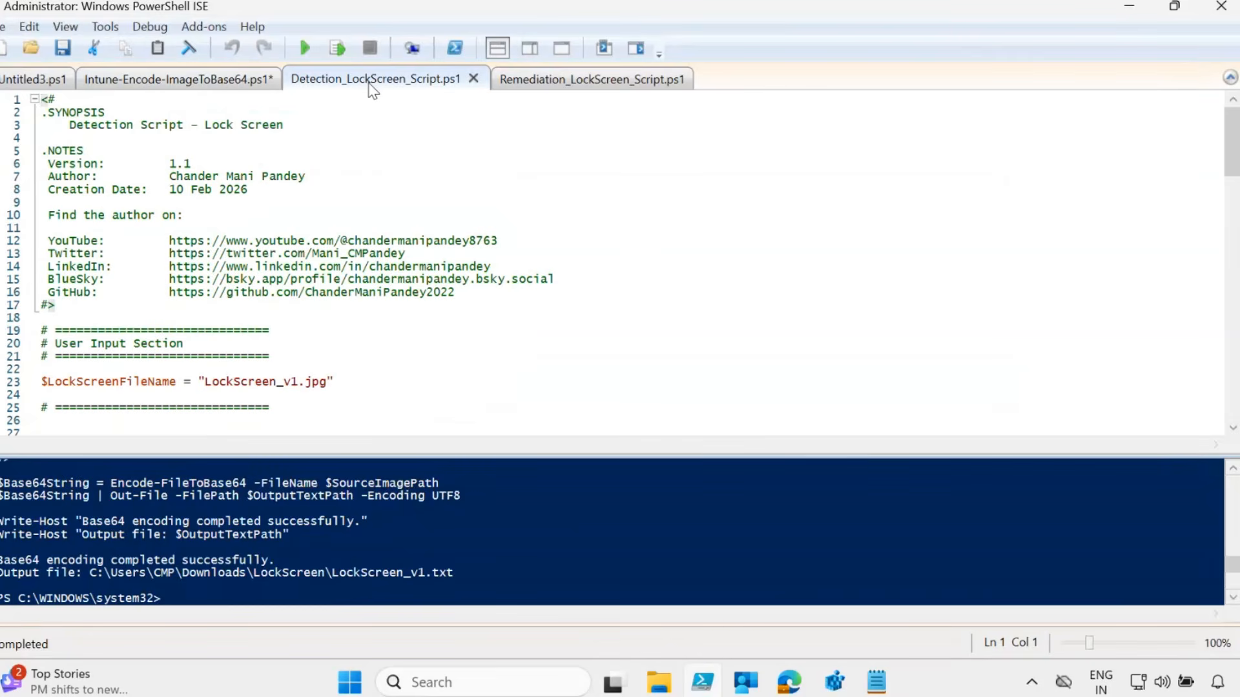
scroll(517, 284, "down", 3)
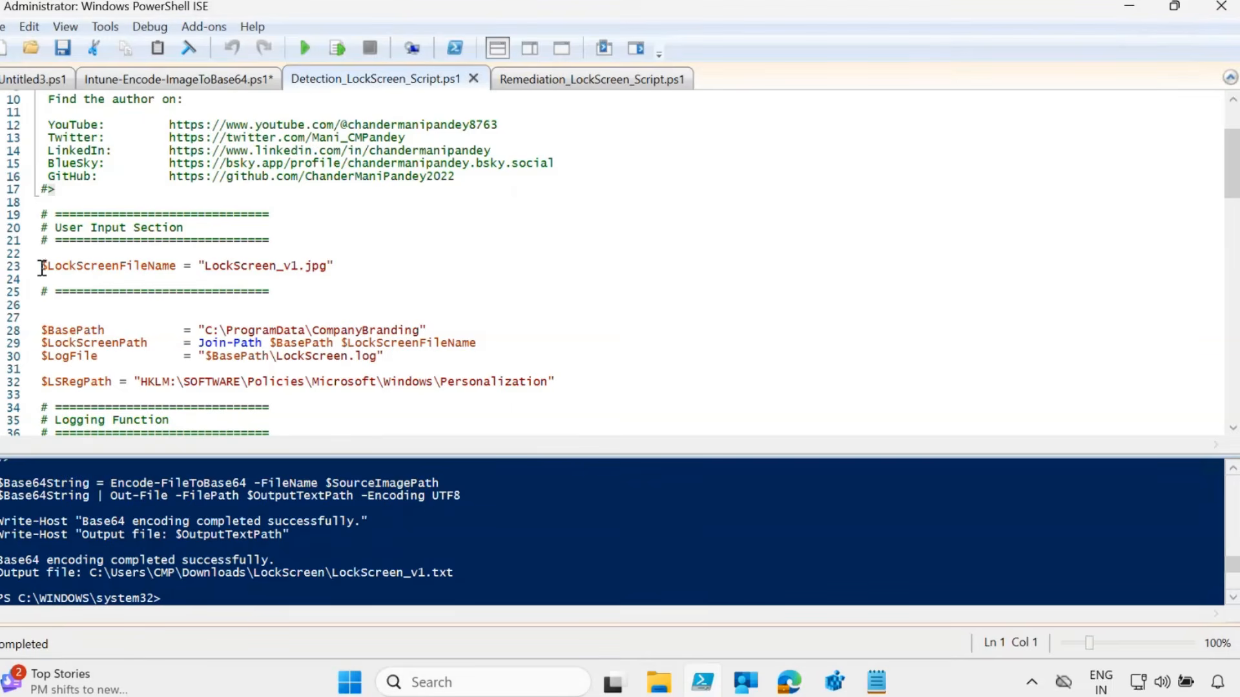
left_click_drag(41, 266, 341, 268)
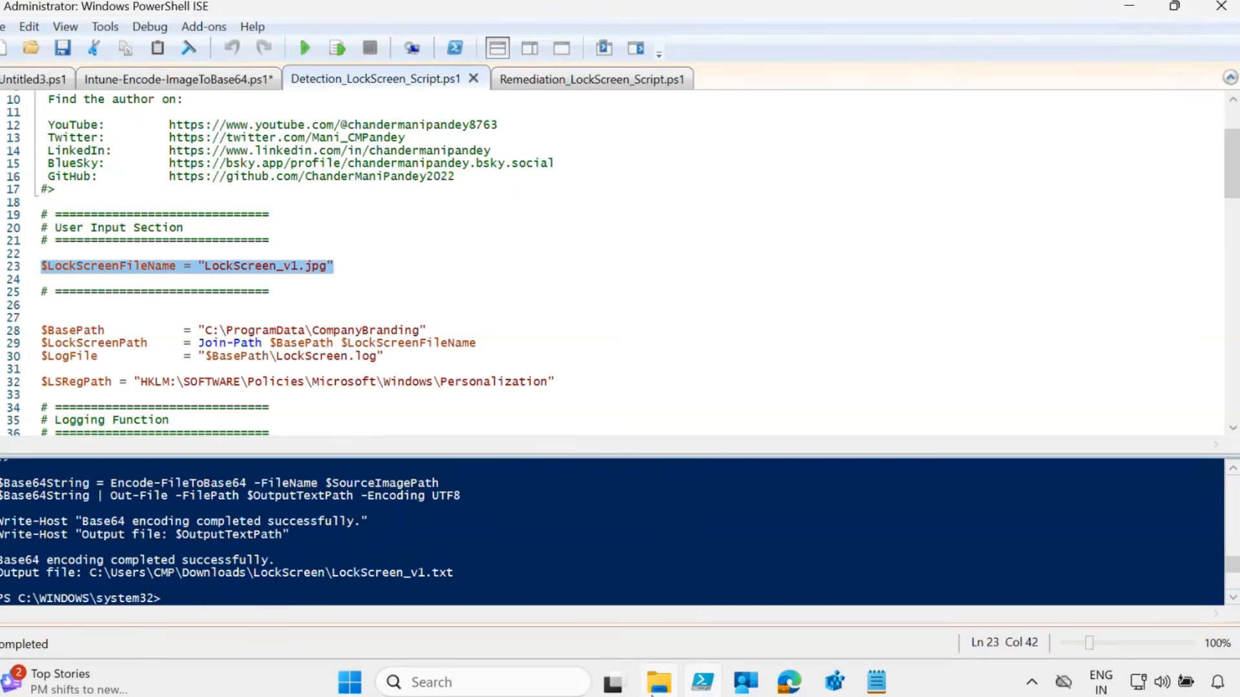
In File Explorer, copy the full file name of LockScreen_v1.jpg including its extension.
left_click(656, 685)
left_click(222, 365)
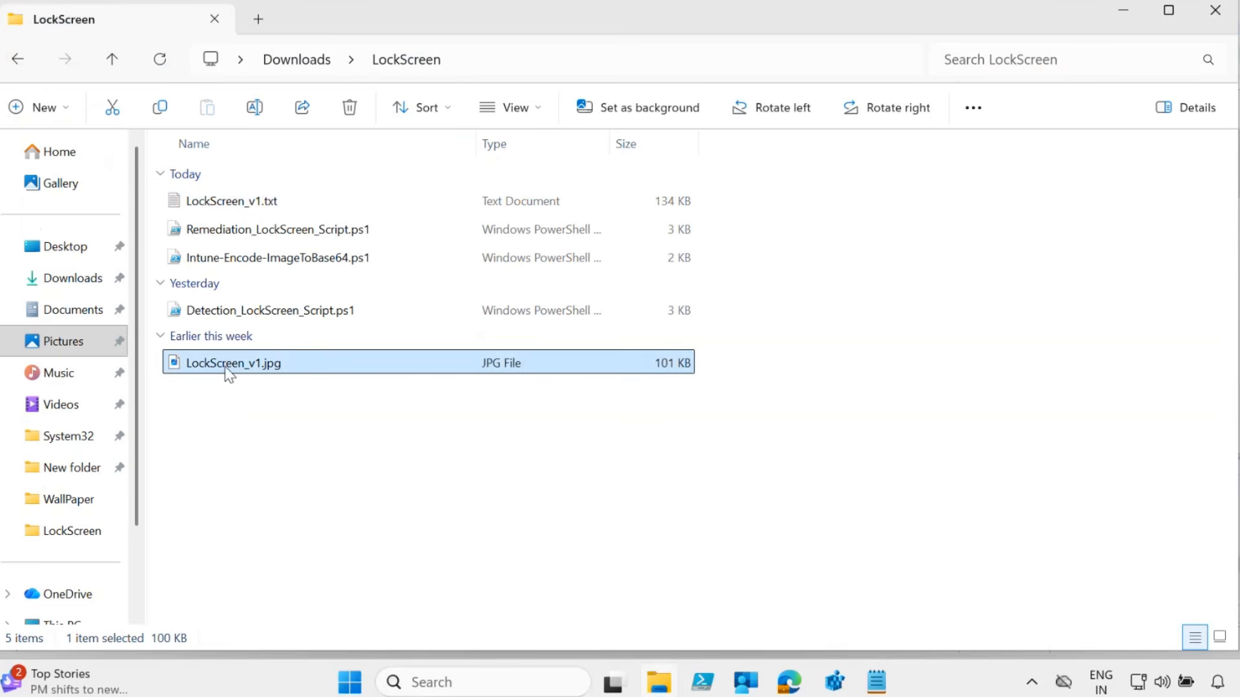
right_click(245, 368)
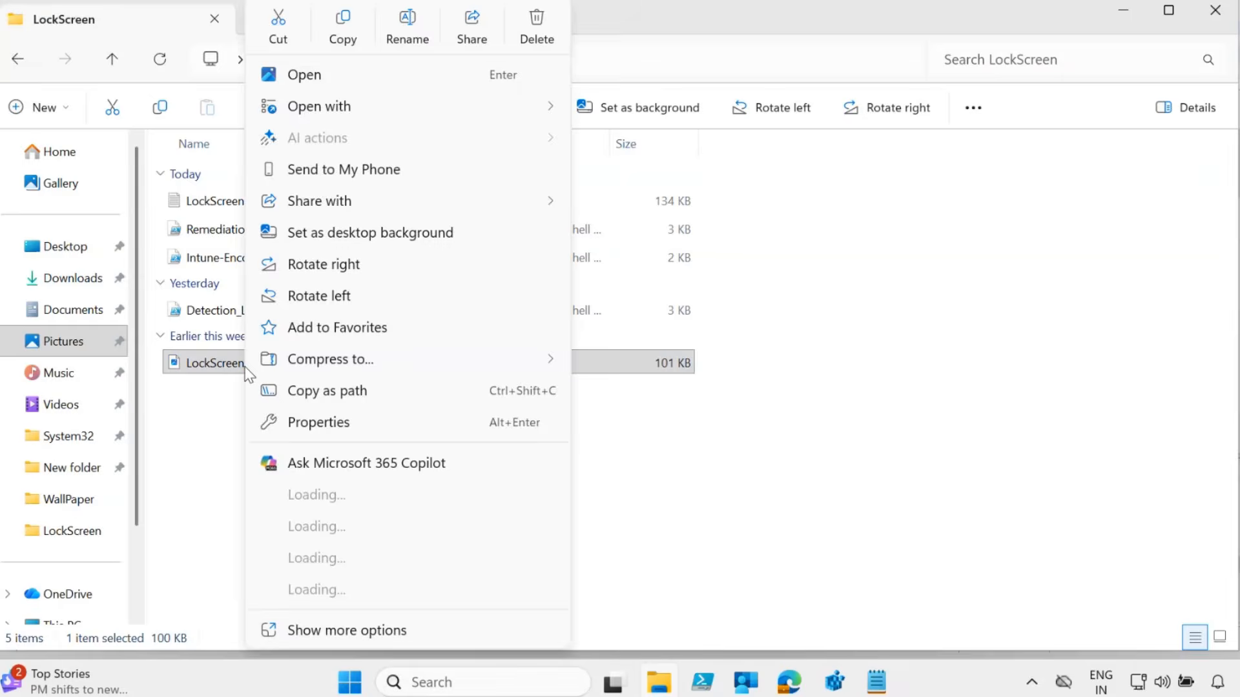
key("Escape")
right_click(270, 363)
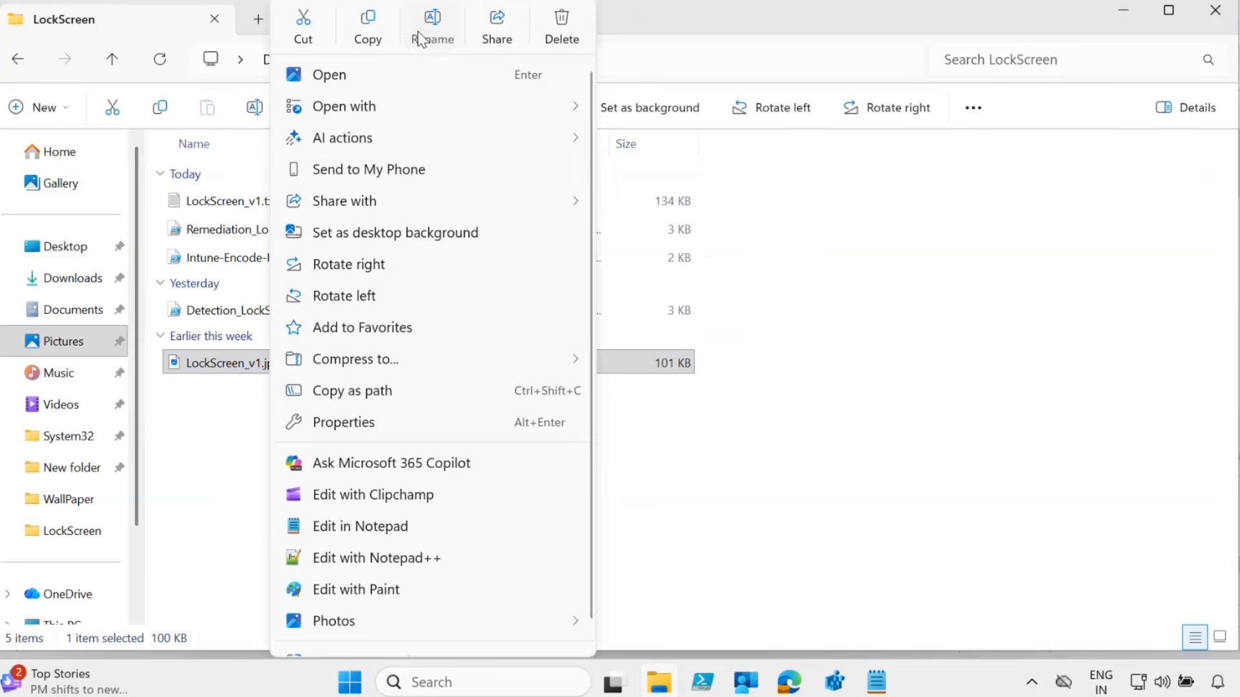
left_click(420, 35)
key("ctrl+a")
key("ctrl+c")
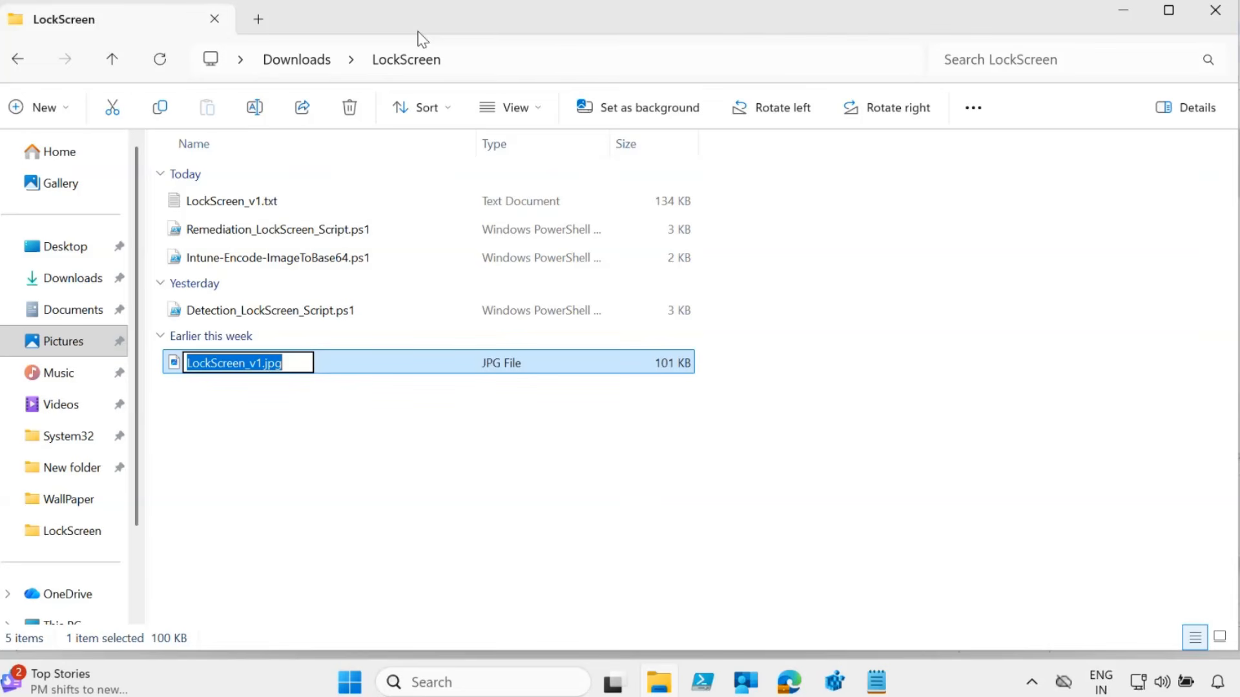
In PowerShell ISE, replace the $LockScreenFileName value in the detection script with the copied name LockScreen_v1.jpg and save the script.
mouse_move(777, 693)
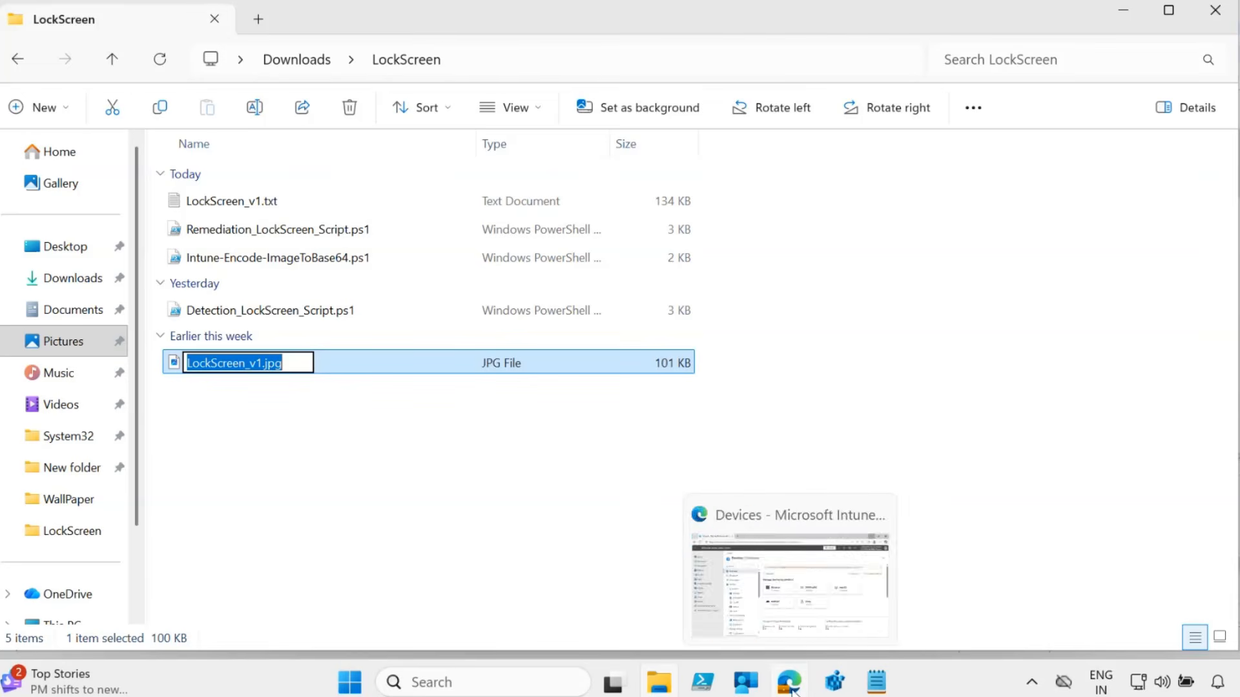
left_click(703, 684)
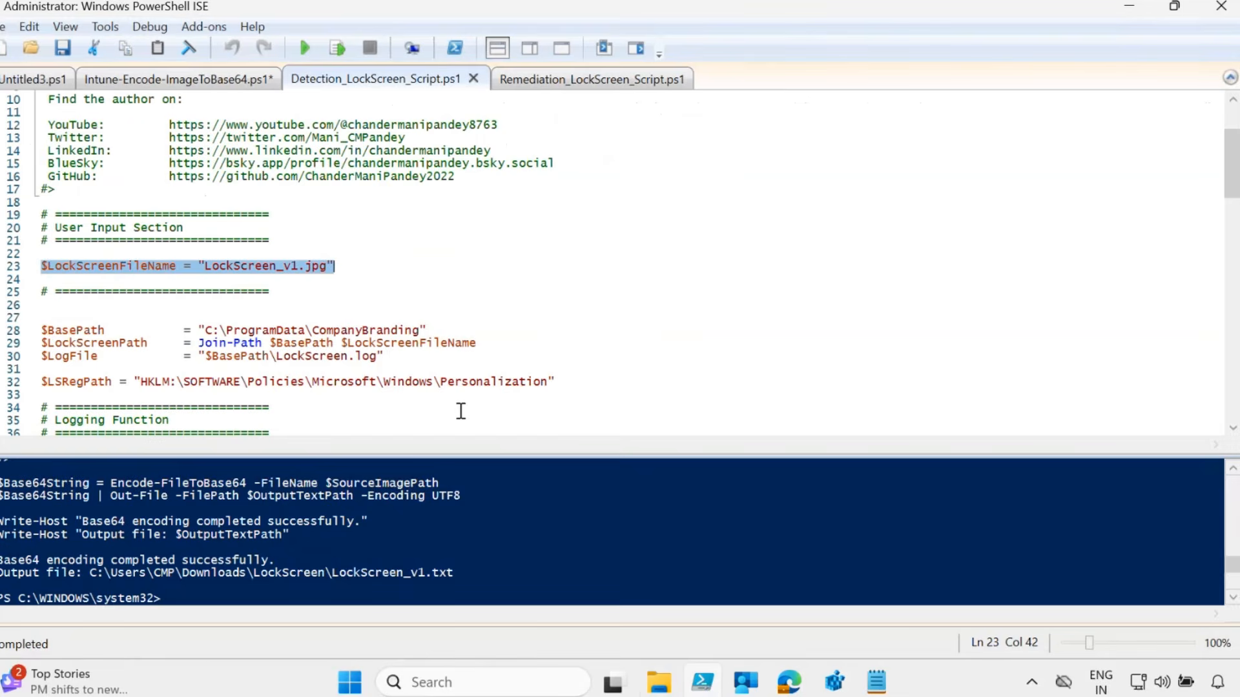
left_click(461, 411)
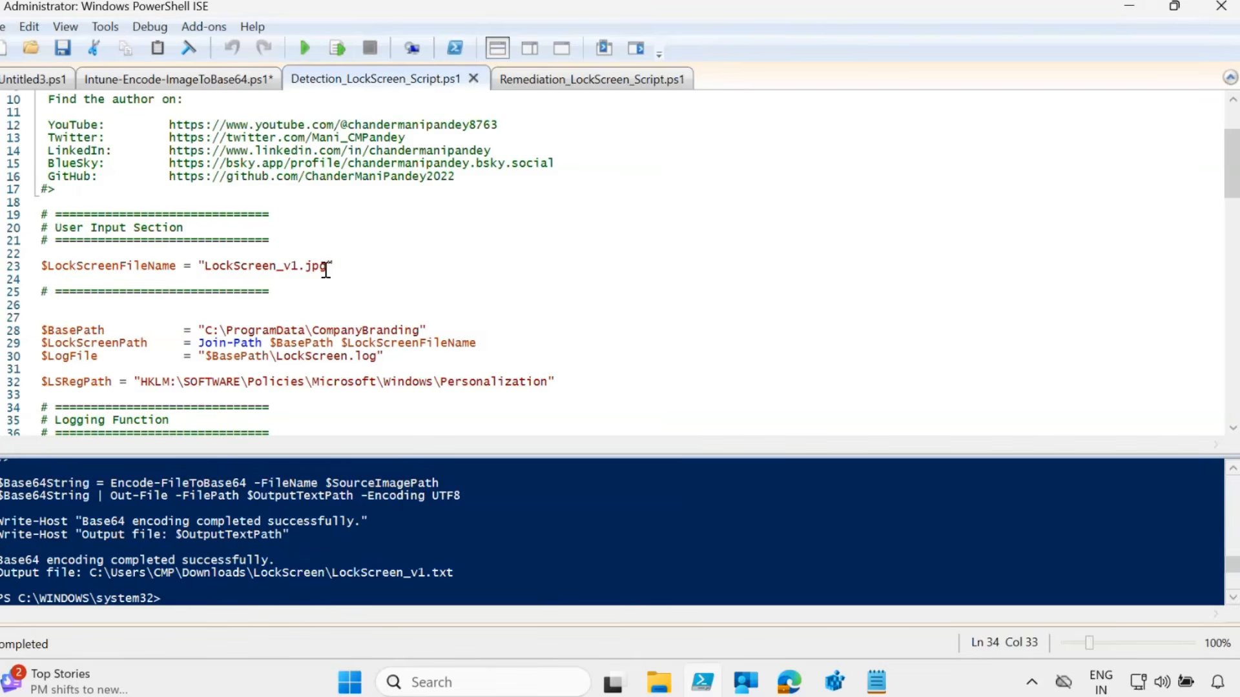
left_click_drag(326, 268, 206, 268)
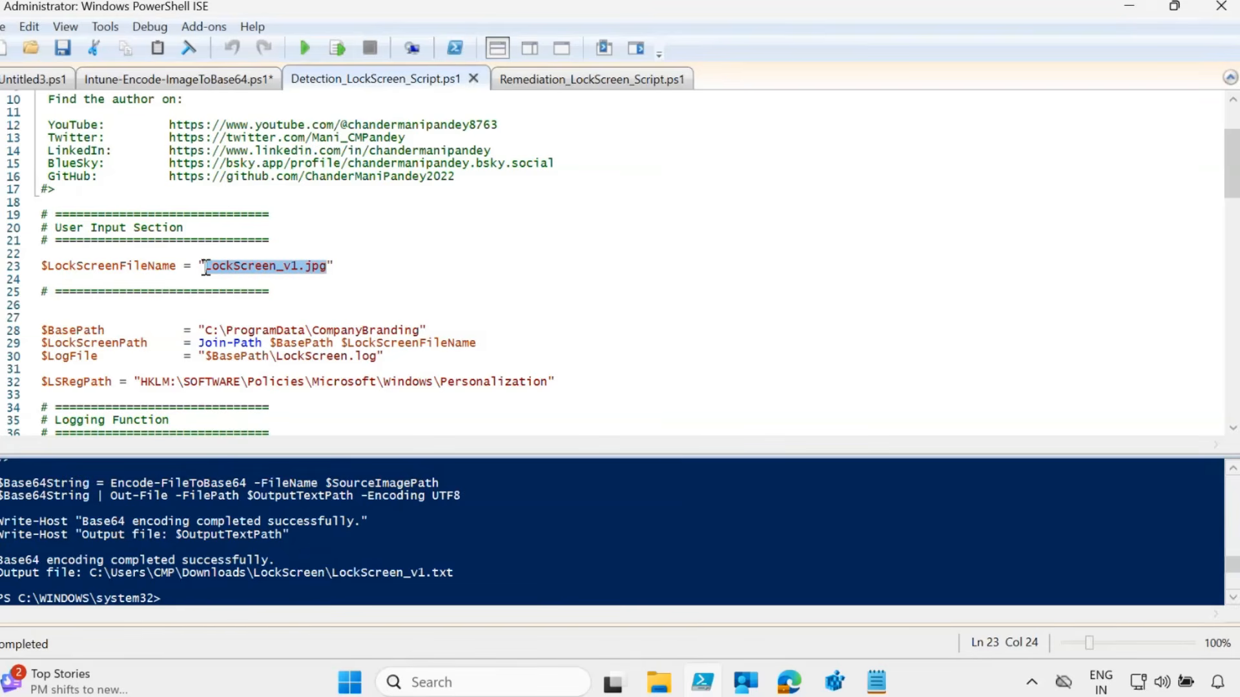
key("ctrl+v")
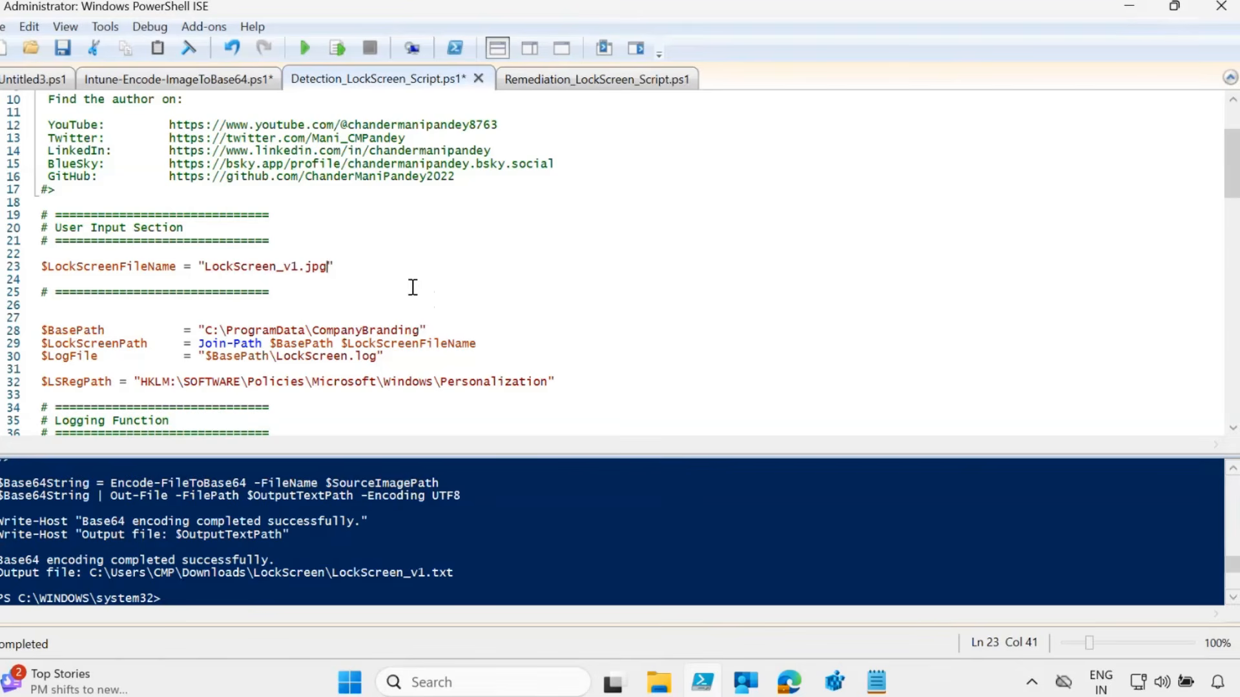
left_click(62, 48)
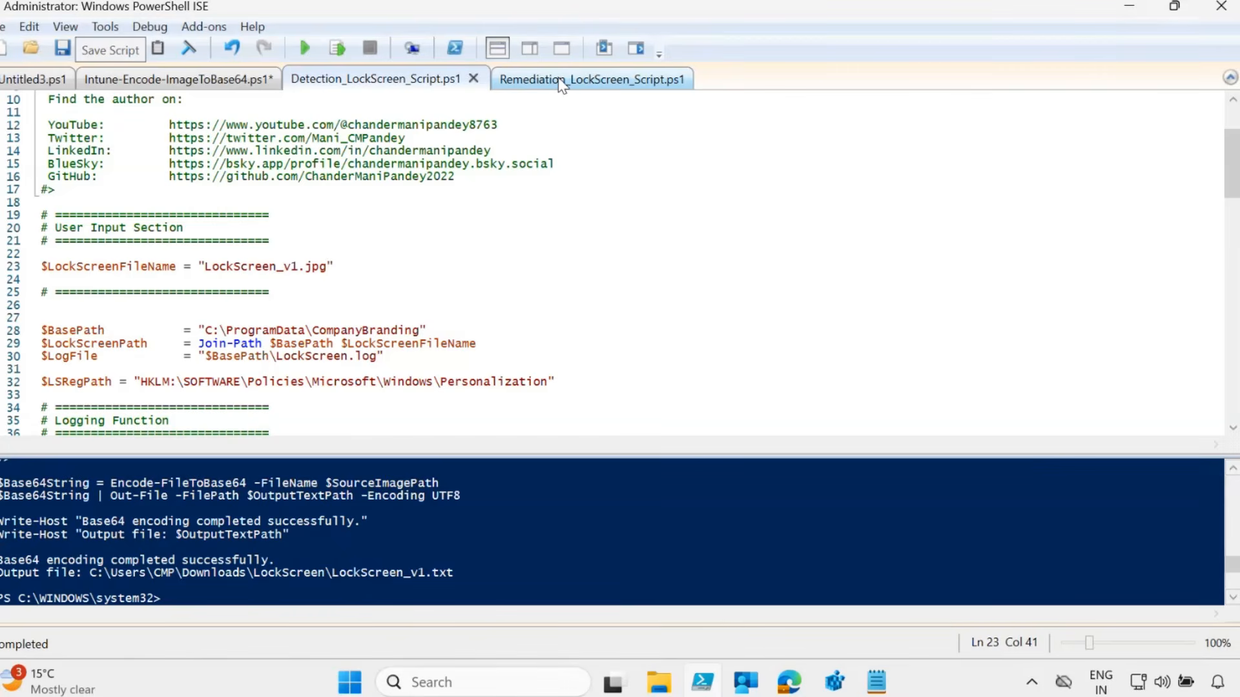
In Remediation_LockScreen_Script.ps1, replace the $LockScreenFileName value with the copied name LockScreen_v1.jpg.
left_click(561, 80)
scroll(547, 224, "down", 3)
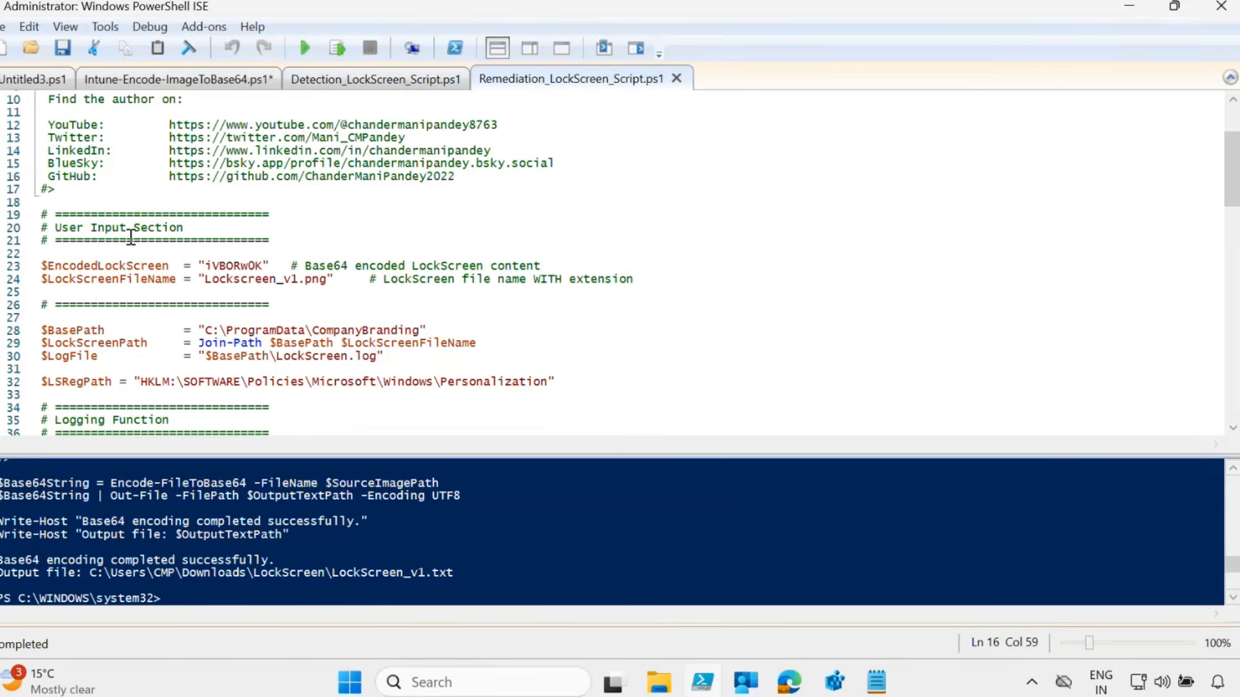
left_click_drag(41, 266, 175, 265)
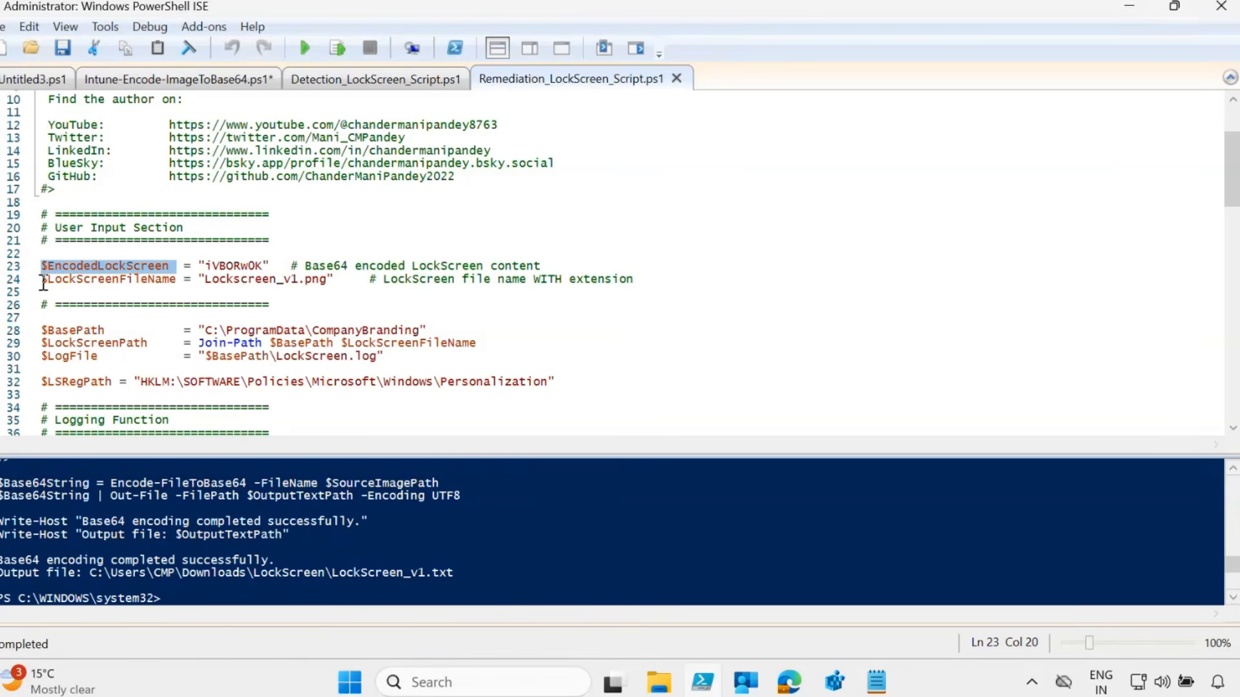
left_click_drag(328, 279, 208, 279)
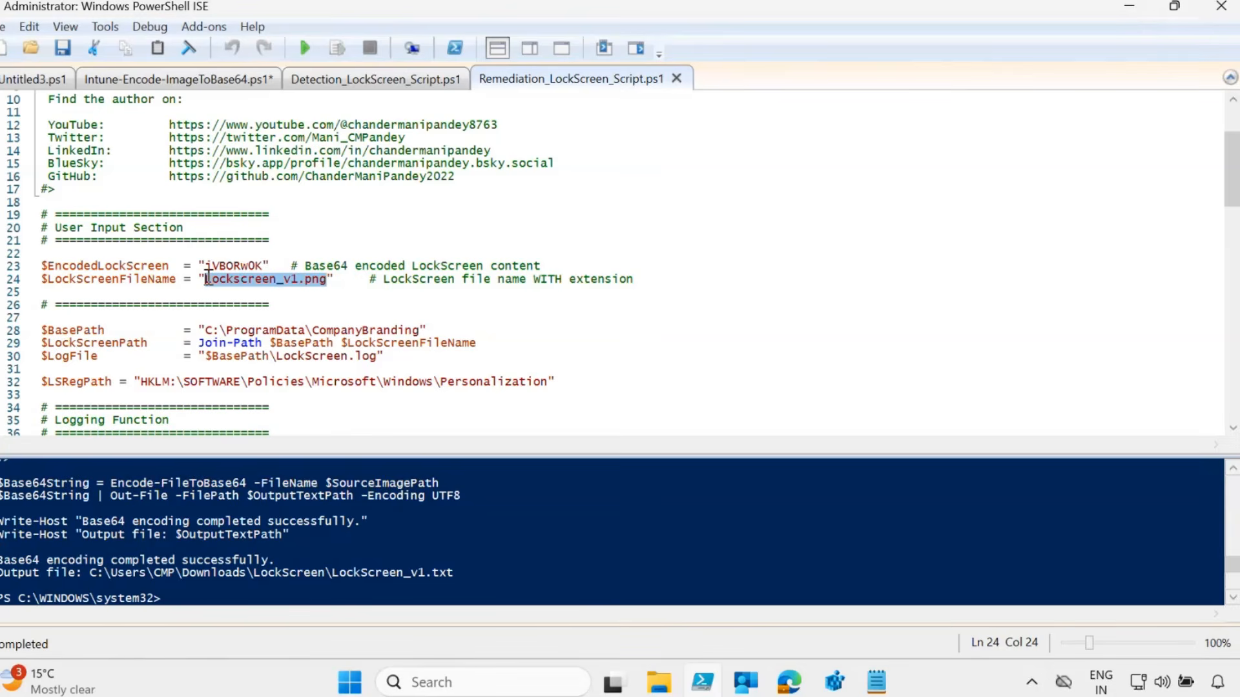
key("ctrl+v")
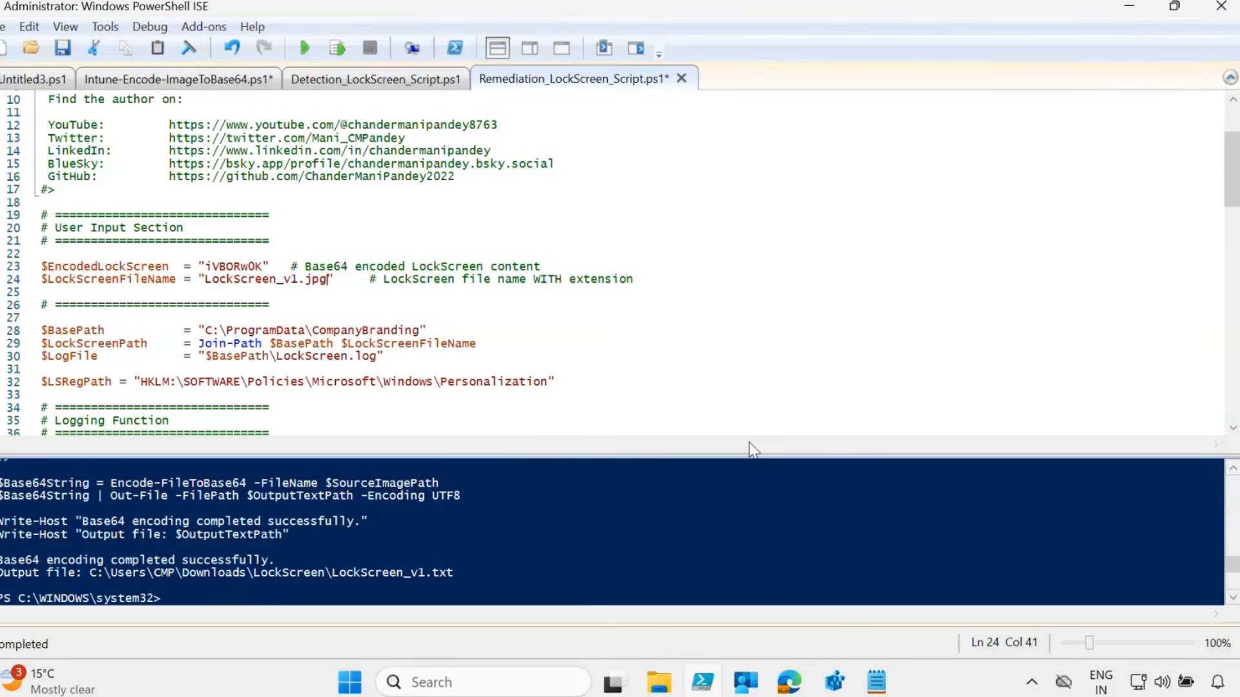
Copy all Base64 text from LockScreen_v1.txt in Notepad into the remediation script's $EncodedLockScreen value, removing the trailing line break before the closing quote.
left_click(880, 682)
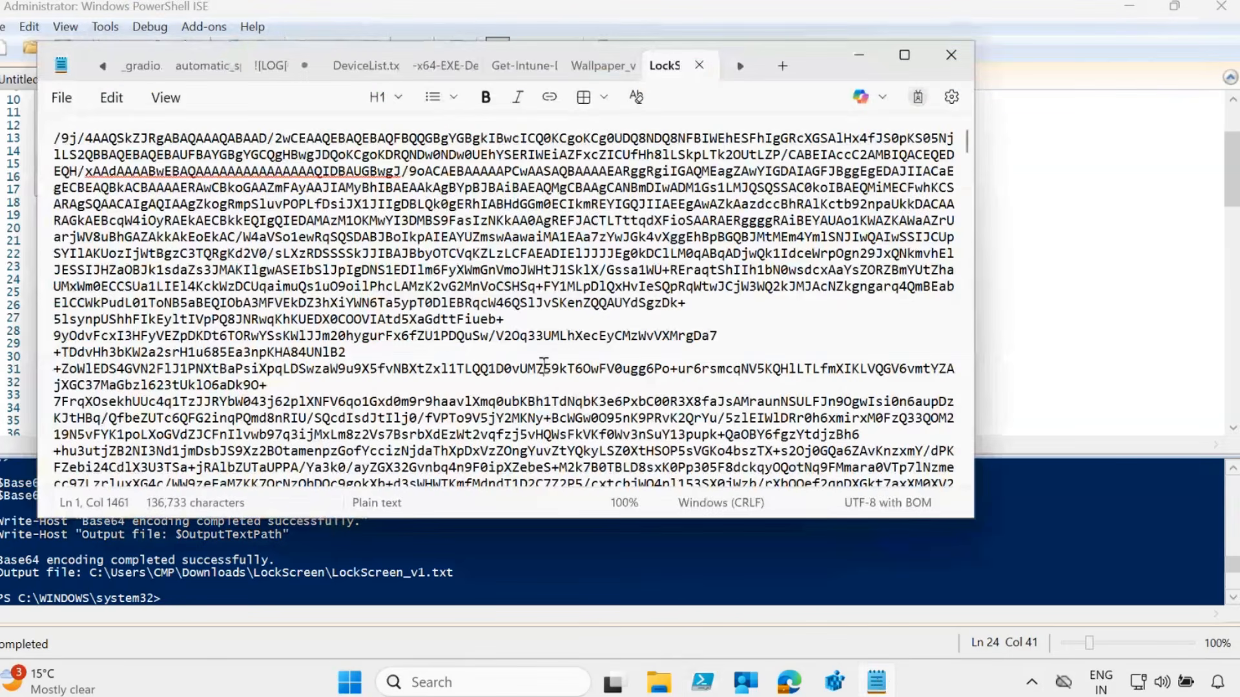
key("ctrl+a")
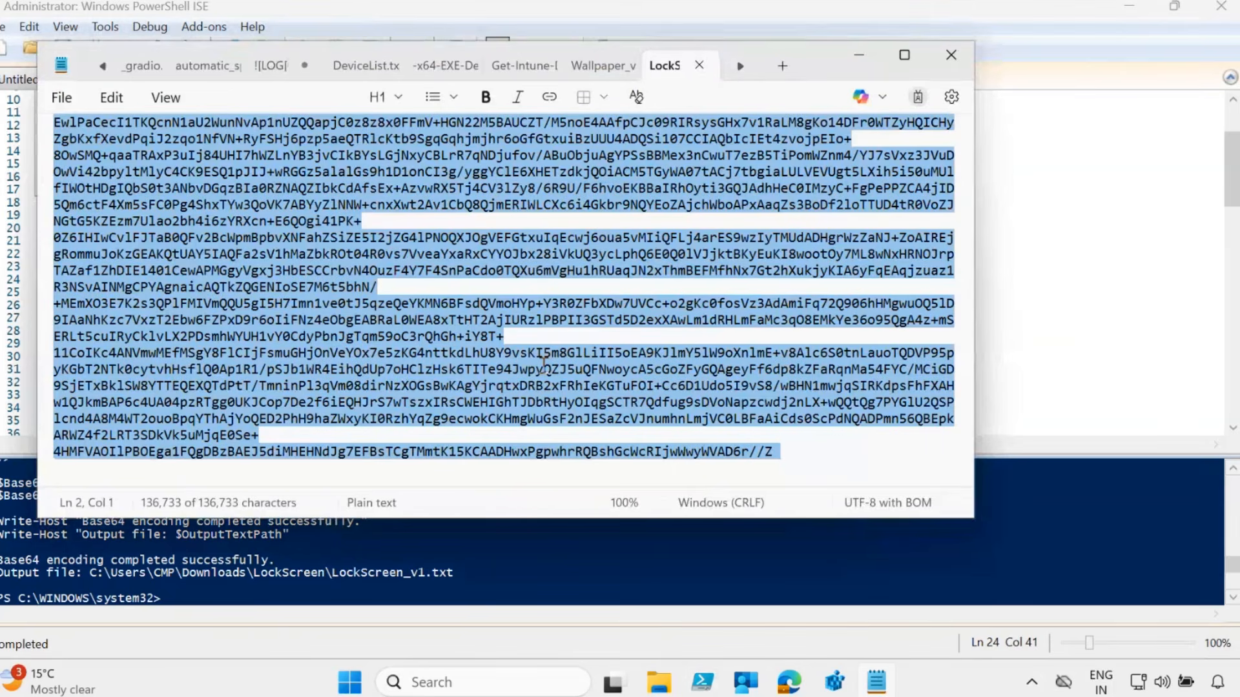
left_click(862, 53)
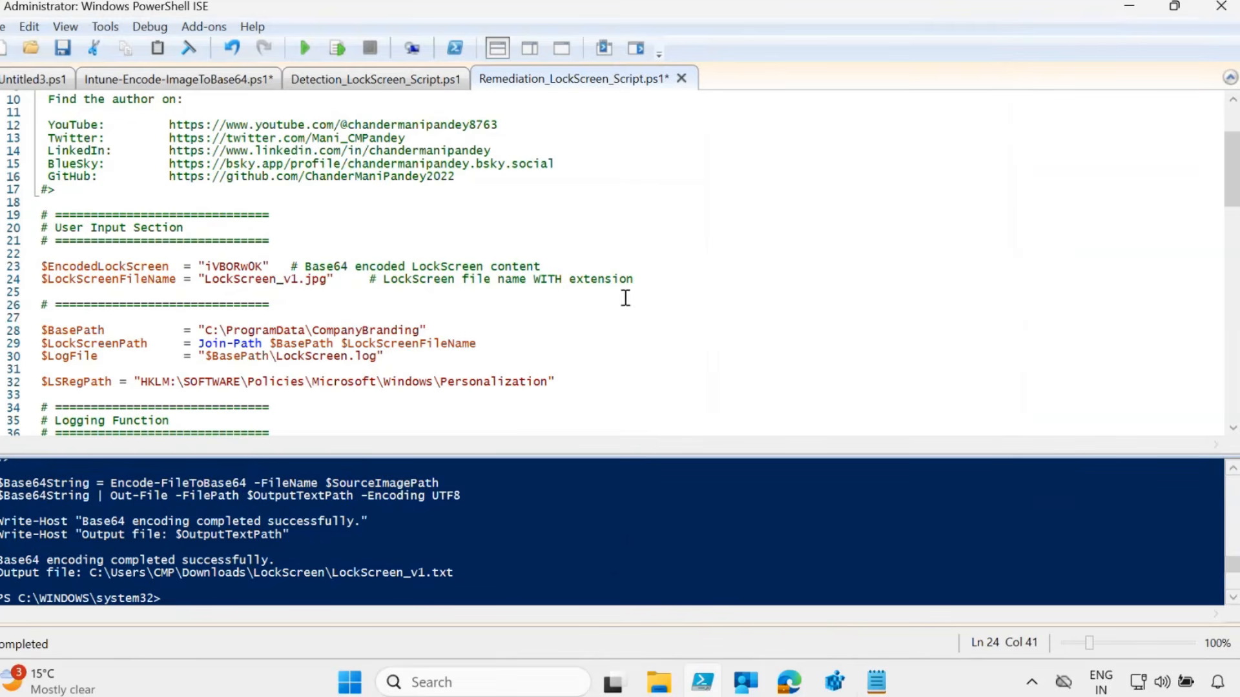
left_click_drag(266, 265, 208, 267)
key("ctrl+v")
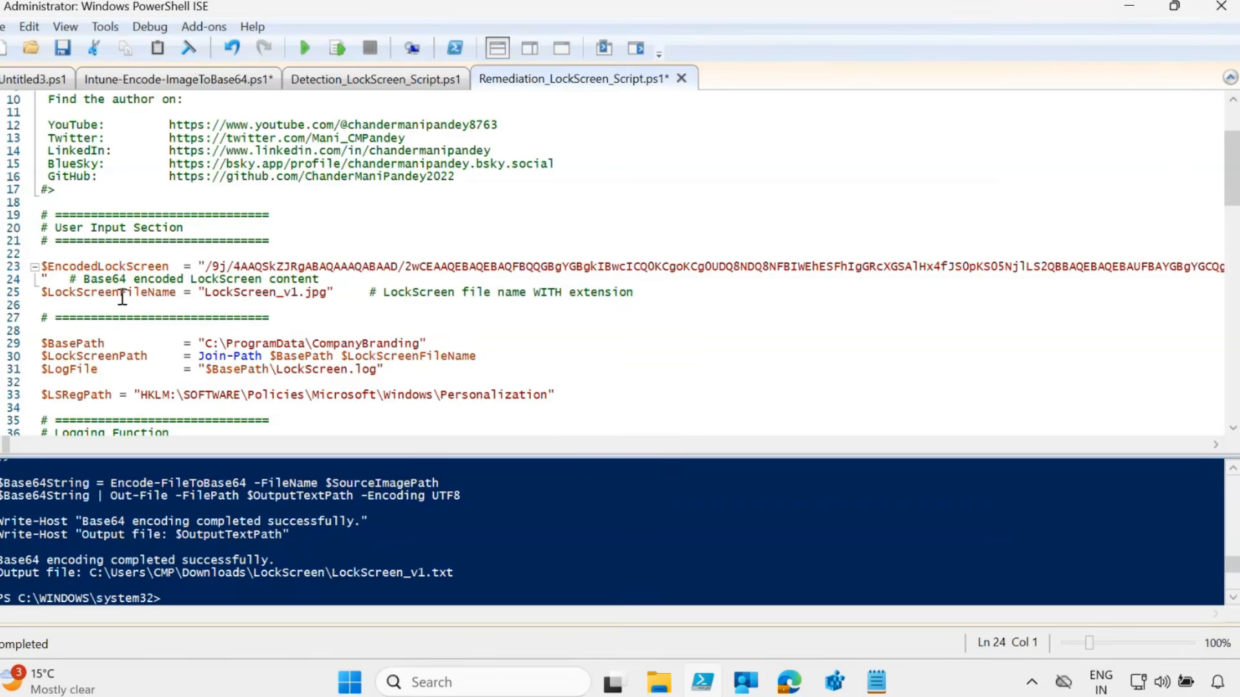
key("BackSpace")
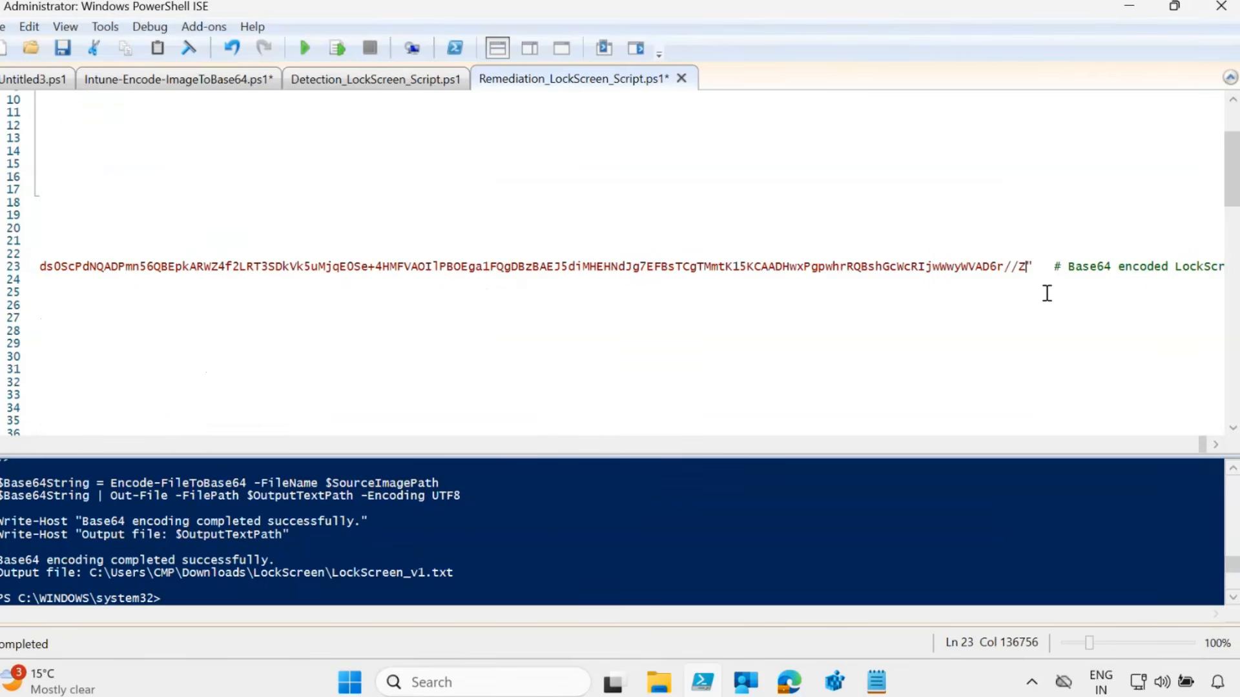
Compare the last characters of the Base64 text in LockScreen_v1.txt with the end of the pasted $EncodedLockScreen value.
left_click(874, 684)
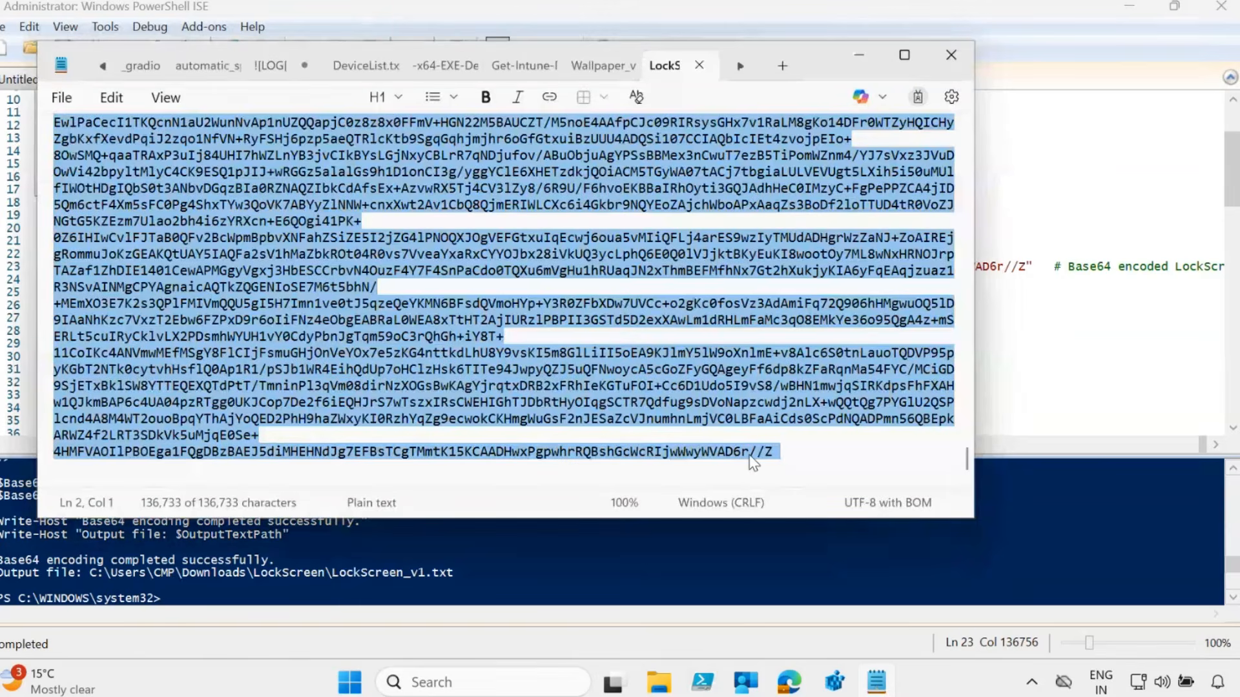
left_click_drag(749, 455, 796, 455)
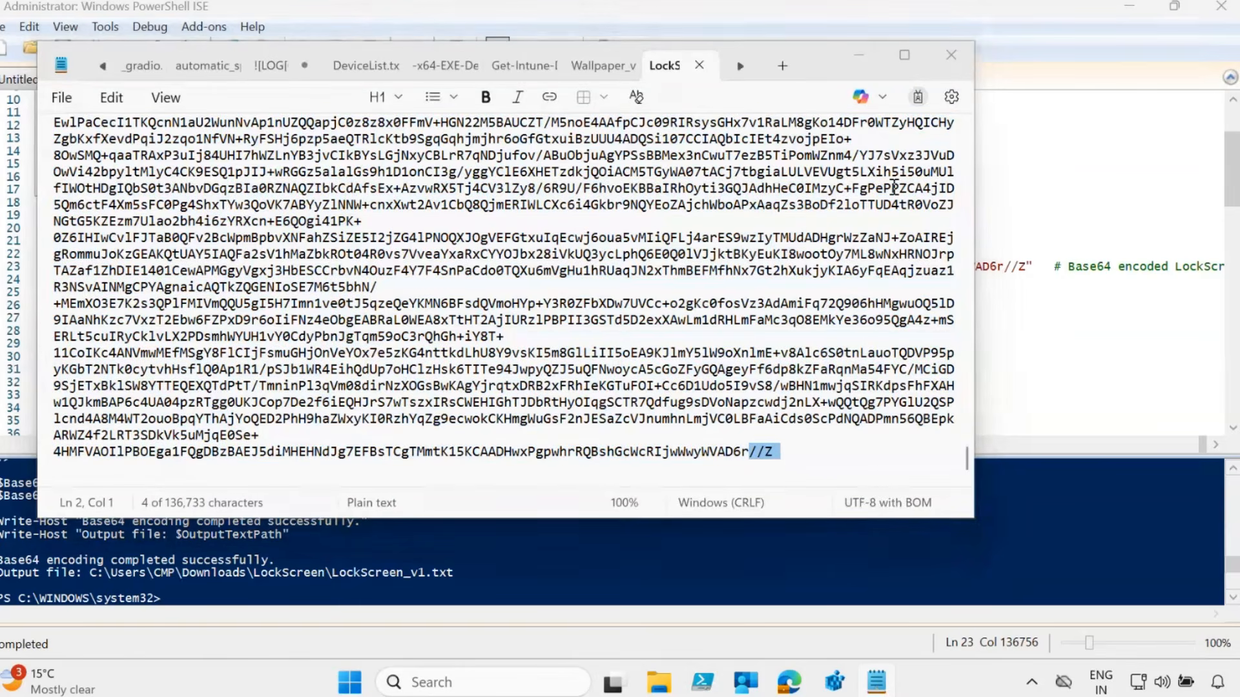
left_click(1023, 256)
left_click_drag(1023, 270, 1006, 270)
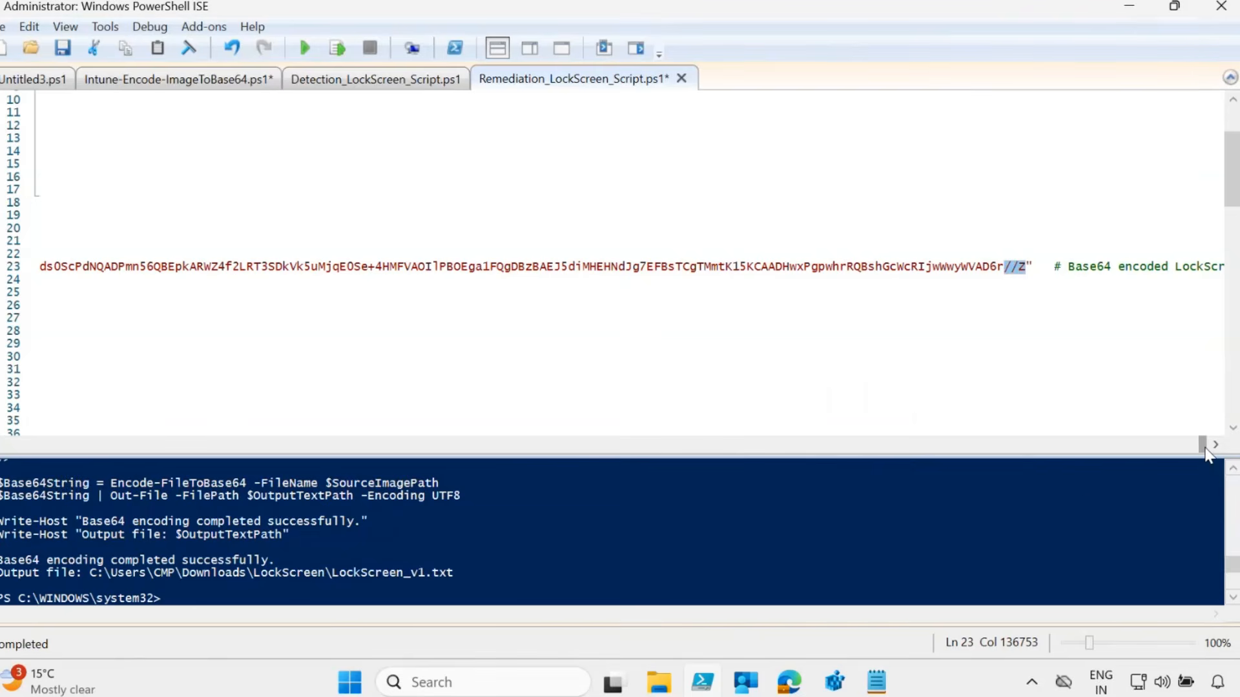
left_click_drag(1205, 447, 3, 444)
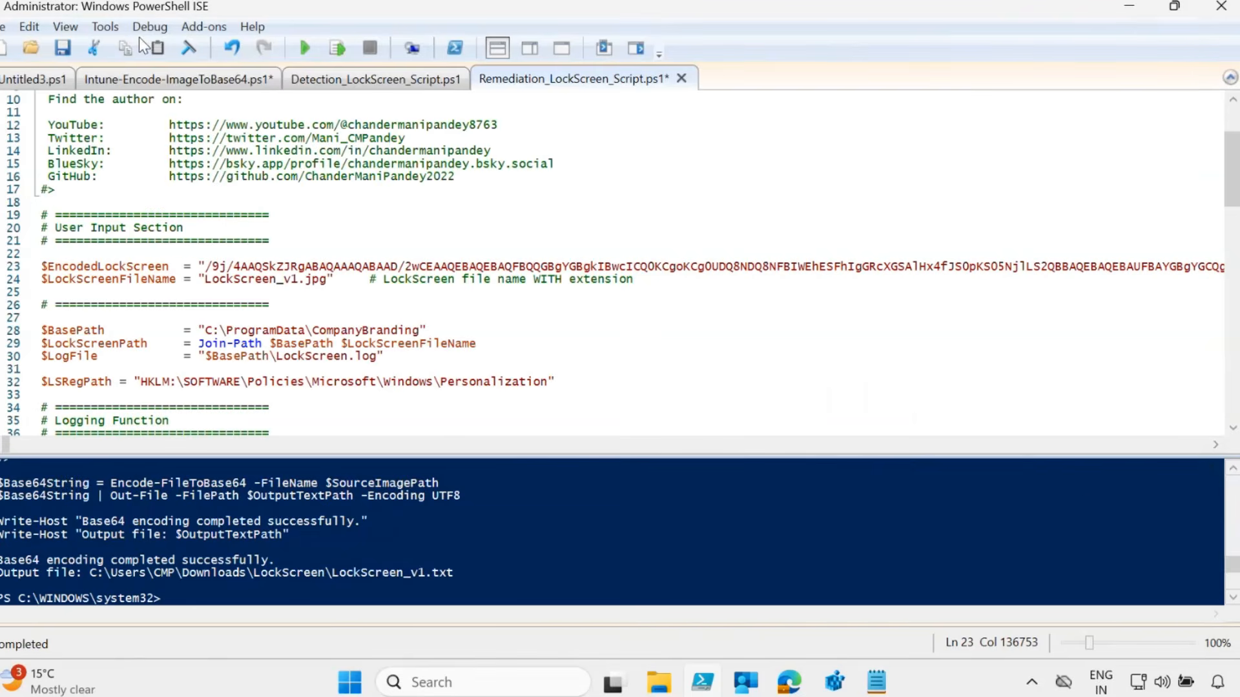
Save the remediation script and check the User Input Section of both the detection and remediation scripts.
left_click(63, 49)
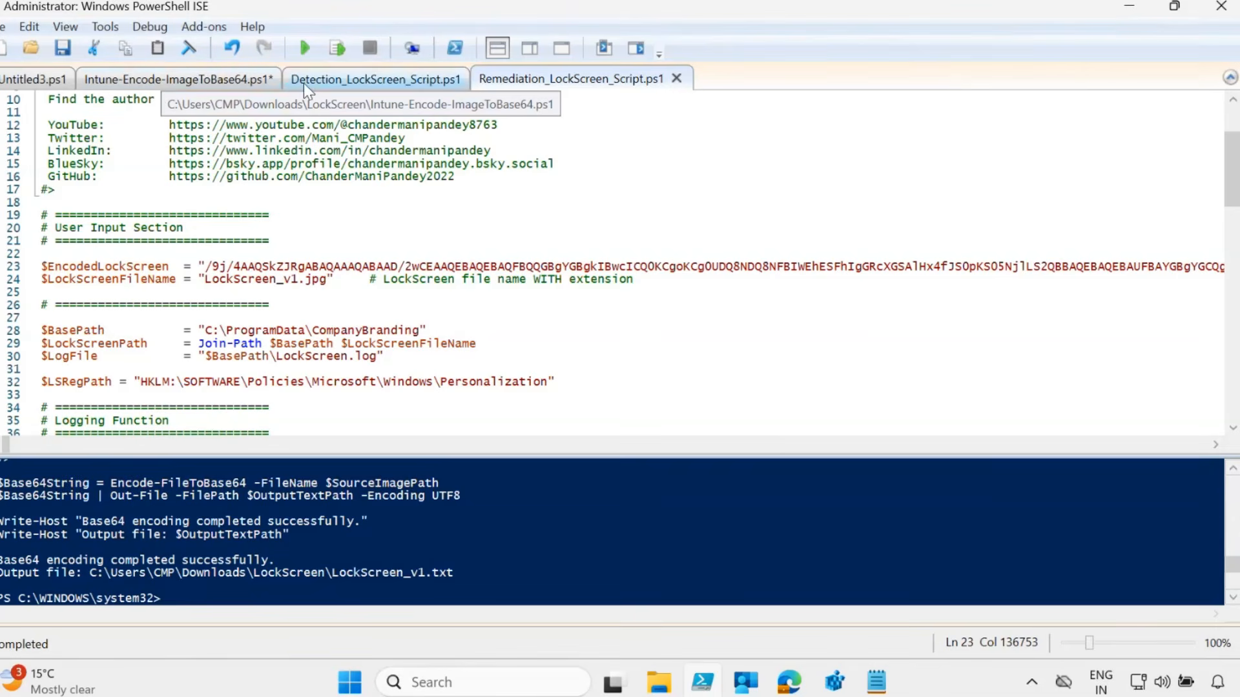
left_click(341, 83)
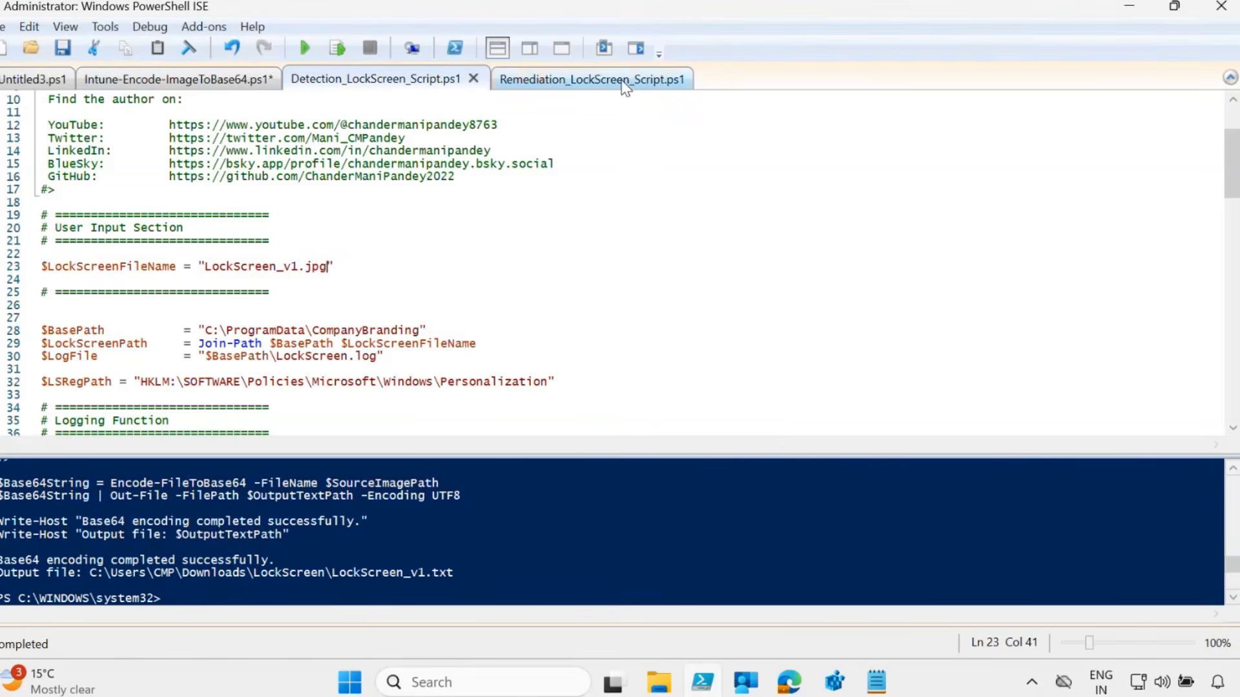
left_click(625, 84)
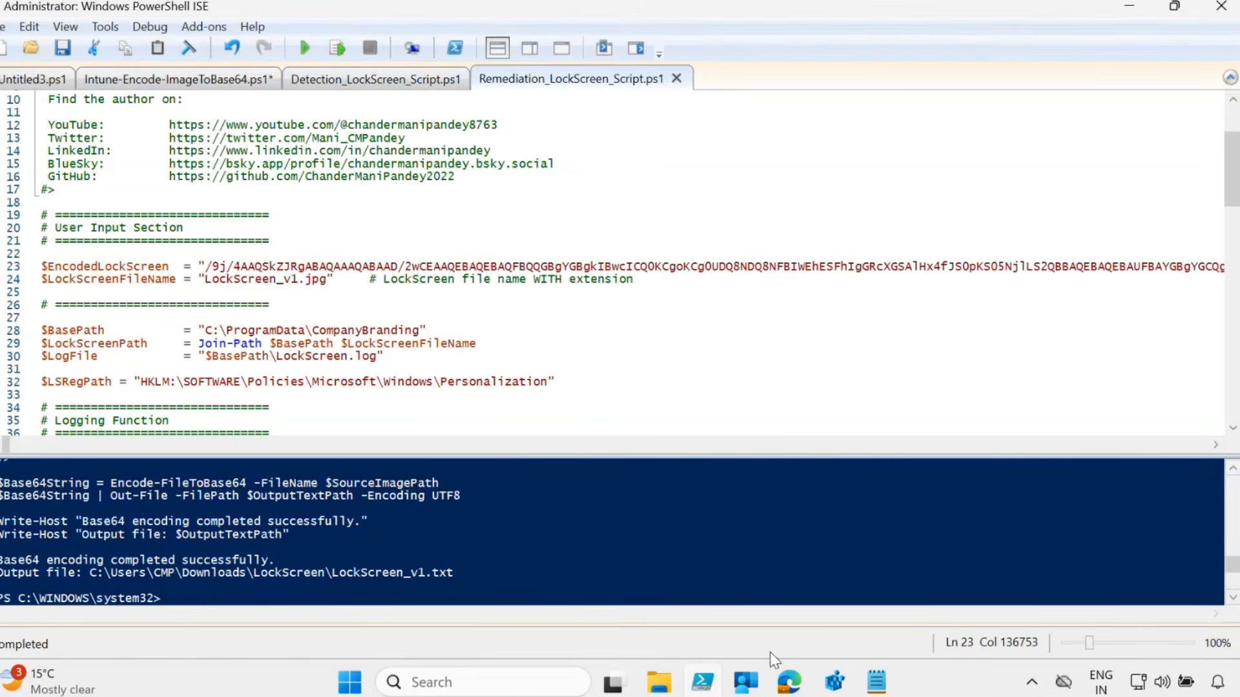
Switch to the Intune admin center in Edge and open Scripts and remediations for devices.
left_click(794, 691)
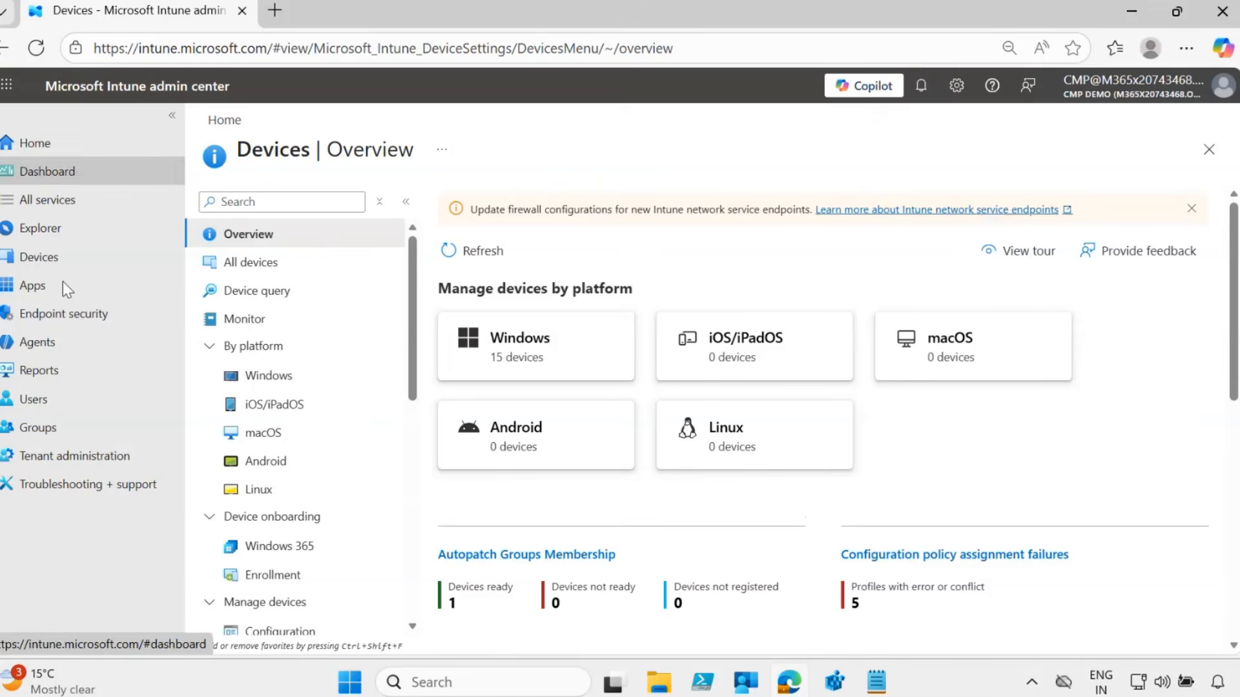
left_click(36, 266)
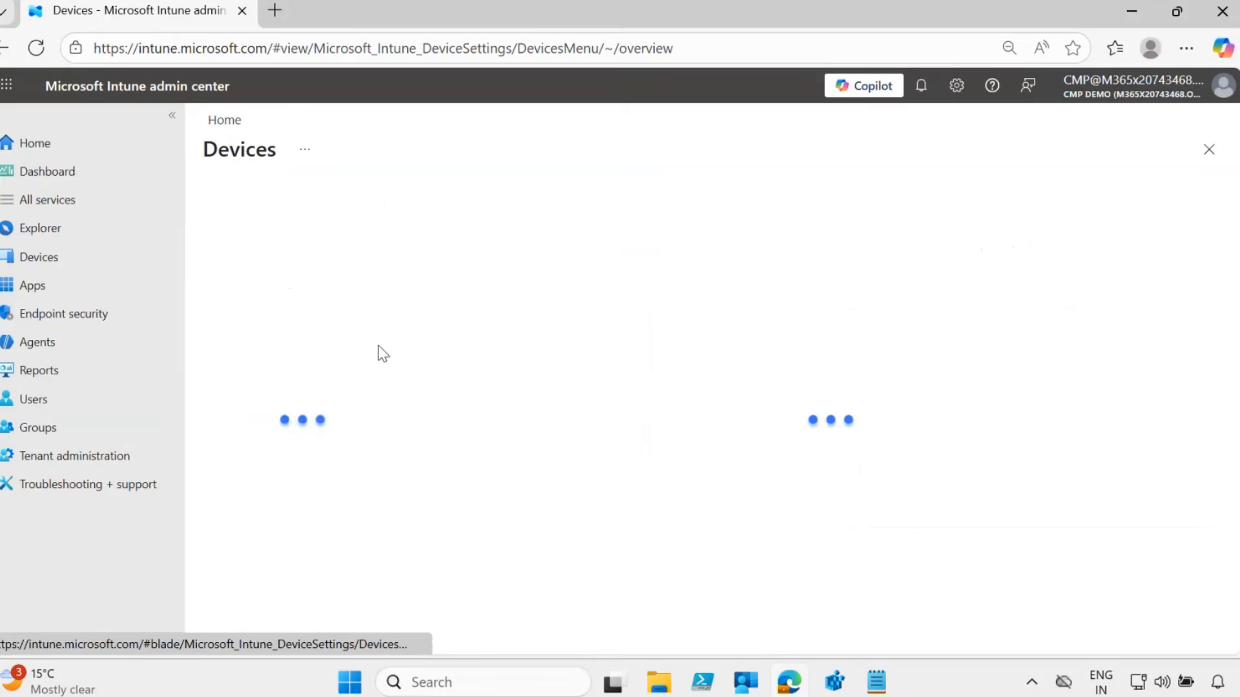
scroll(380, 355, "down", 3)
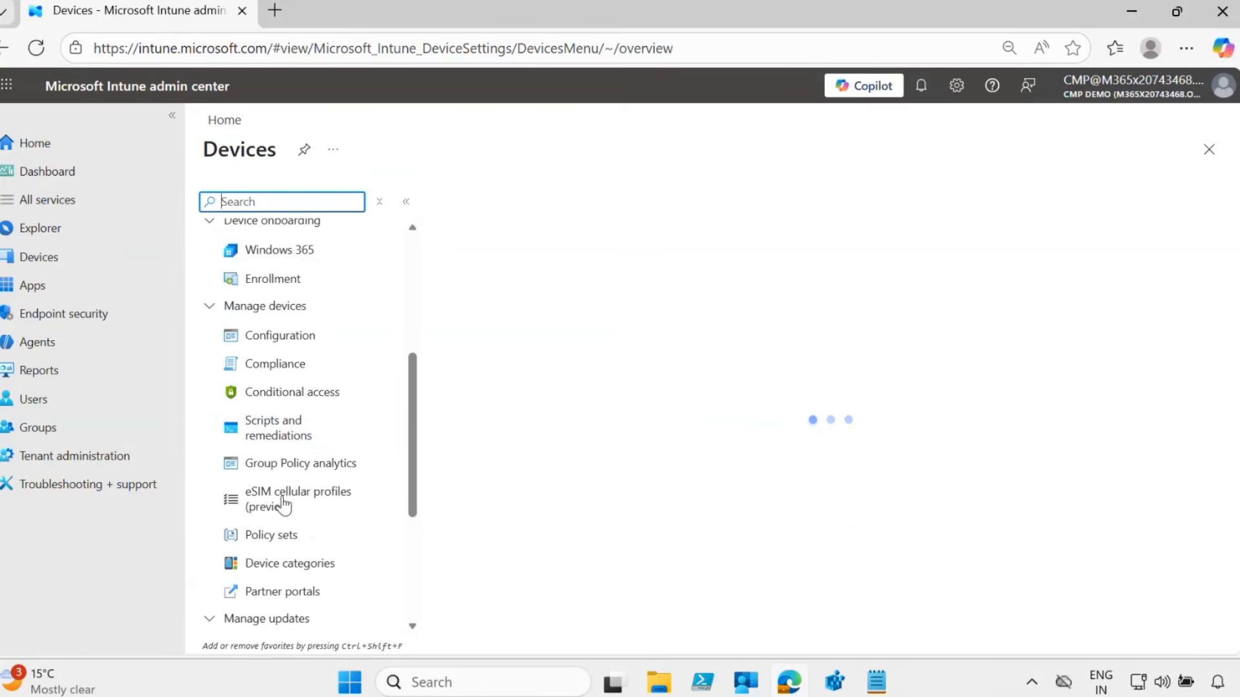
left_click(282, 435)
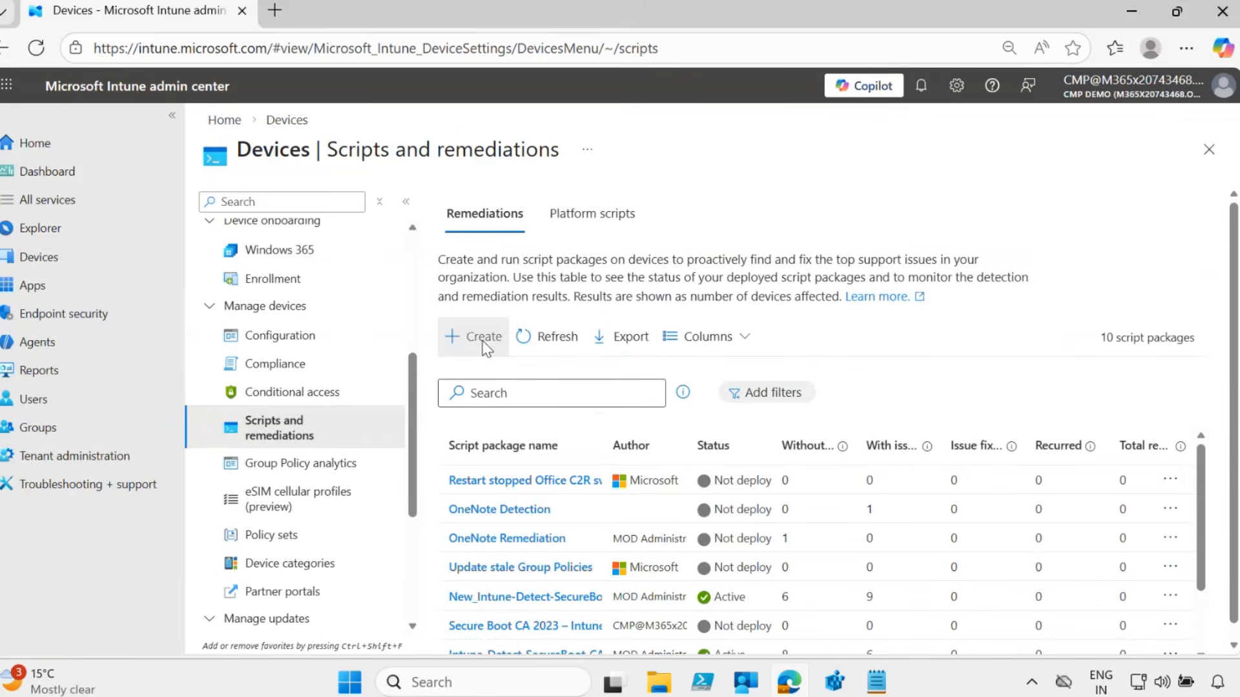
Create a custom script package named Deploy LockScreen and proceed to its script settings.
left_click(483, 336)
left_click(483, 288)
type("Deploy LockScreen")
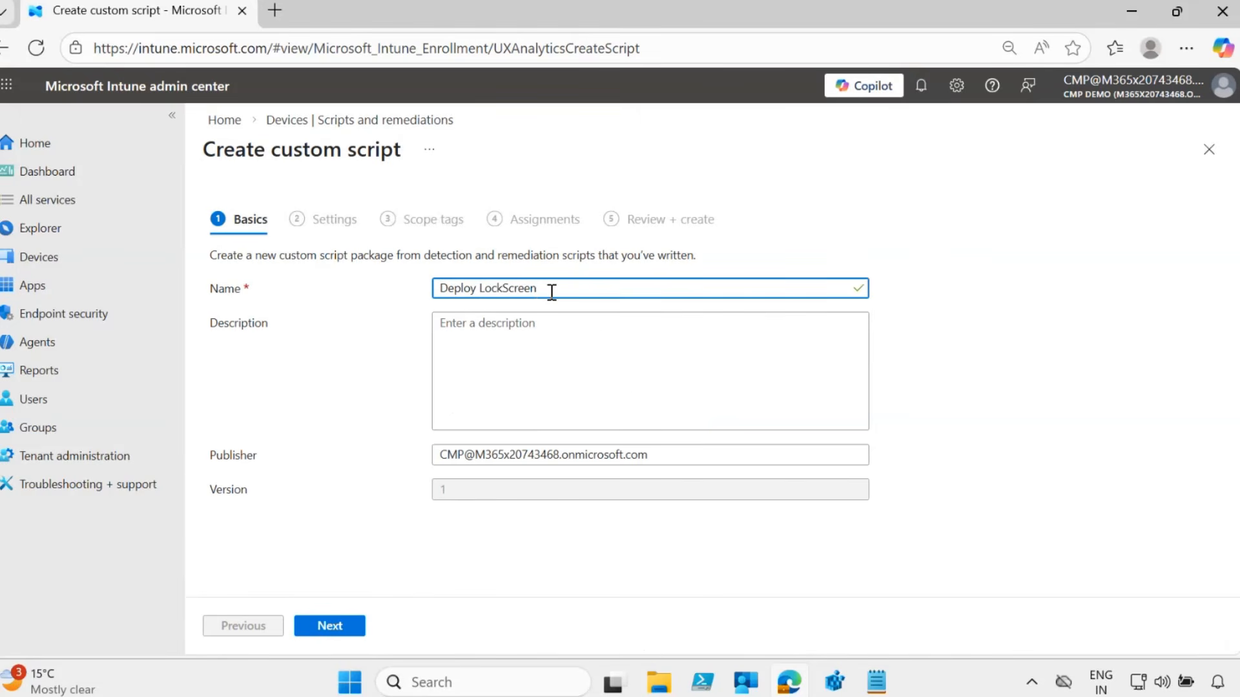
left_click(345, 629)
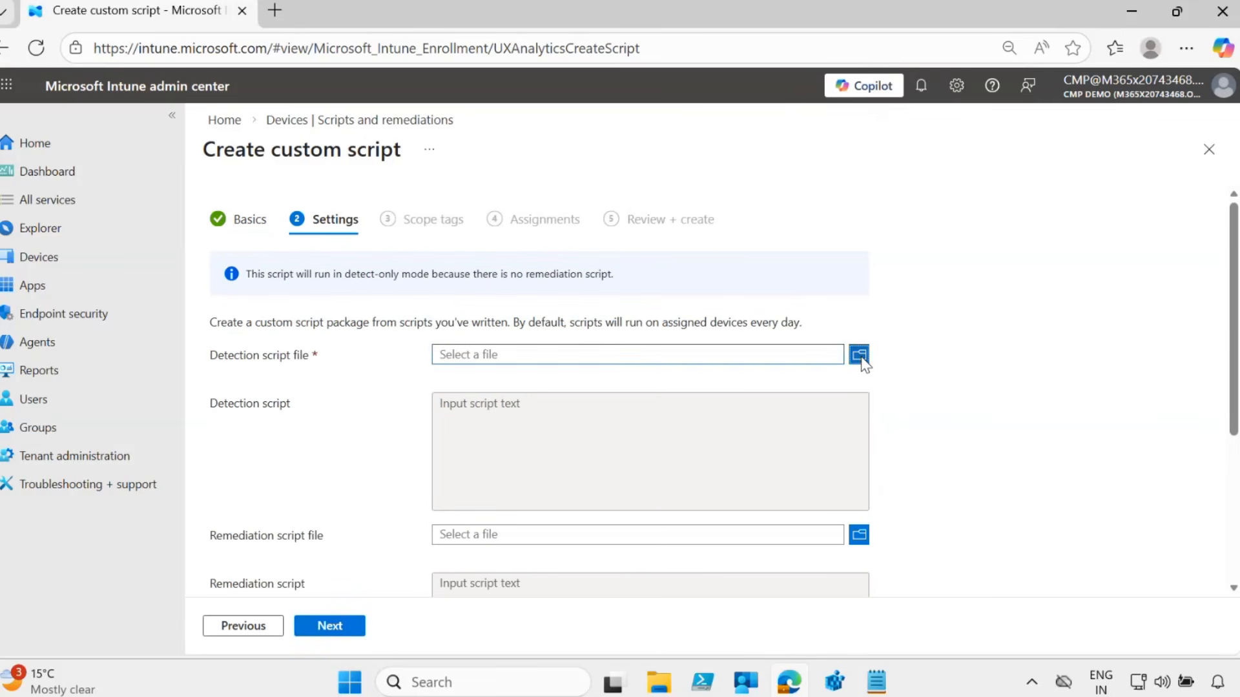
Upload Detection_LockScreen_Script.ps1 from the LockScreen folder in Downloads as the detection script file.
left_click(861, 357)
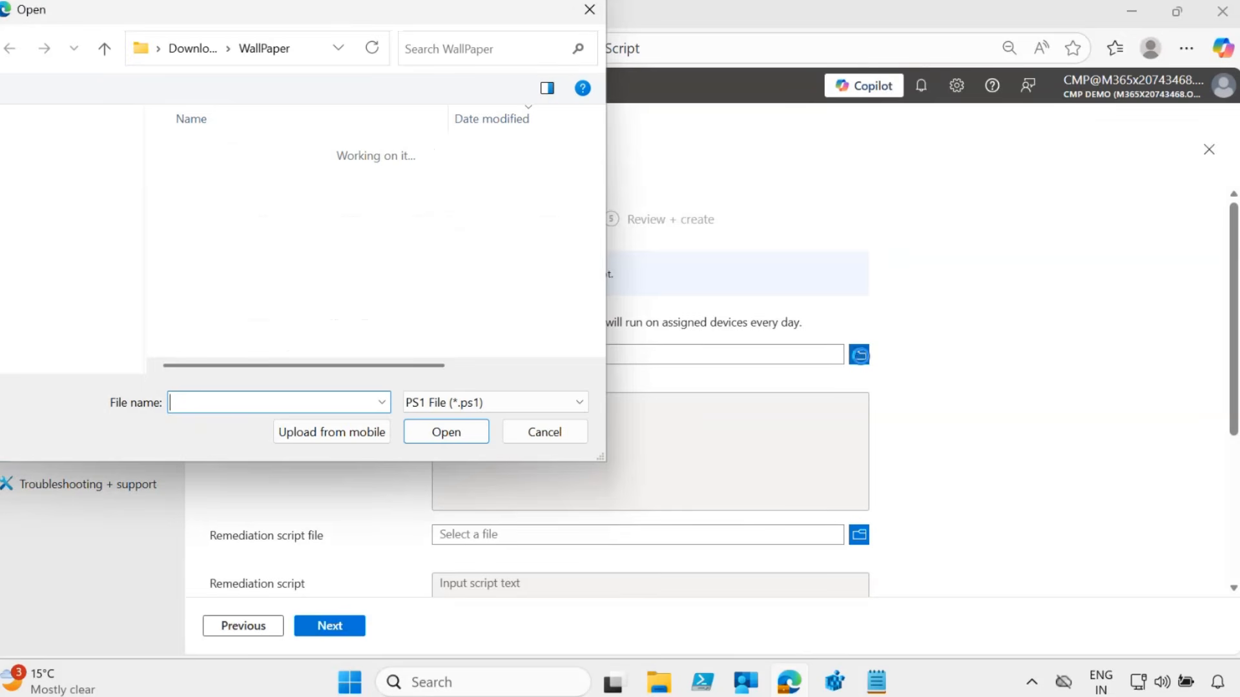
left_click(190, 49)
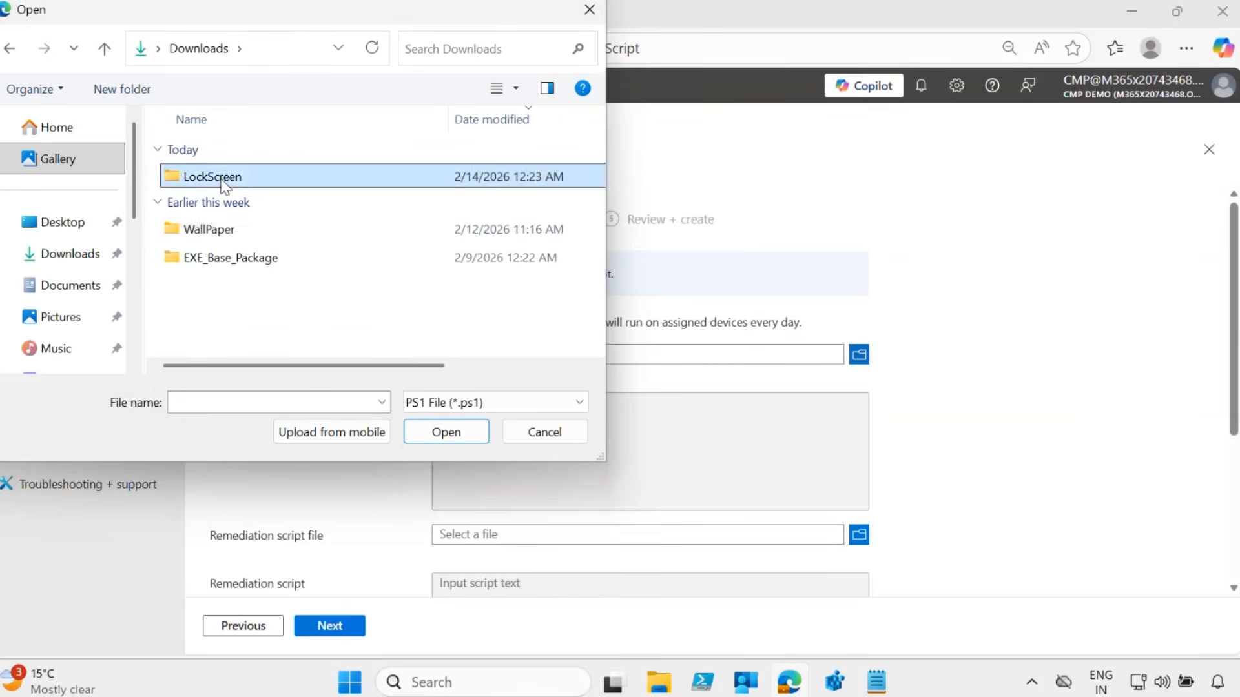
double_click(226, 180)
left_click(265, 206)
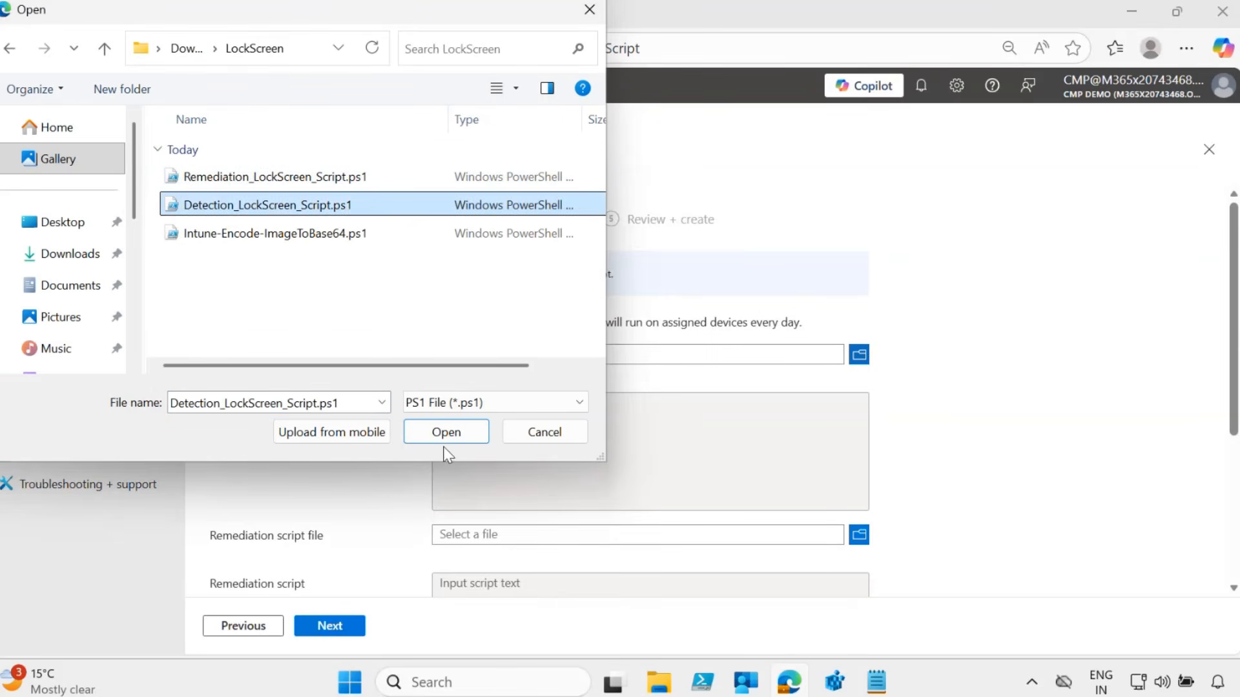
left_click(483, 439)
Upload Remediation_LockScreen_Script.ps1 from the LockScreen folder as the remediation script file.
scroll(487, 443, "down", 2)
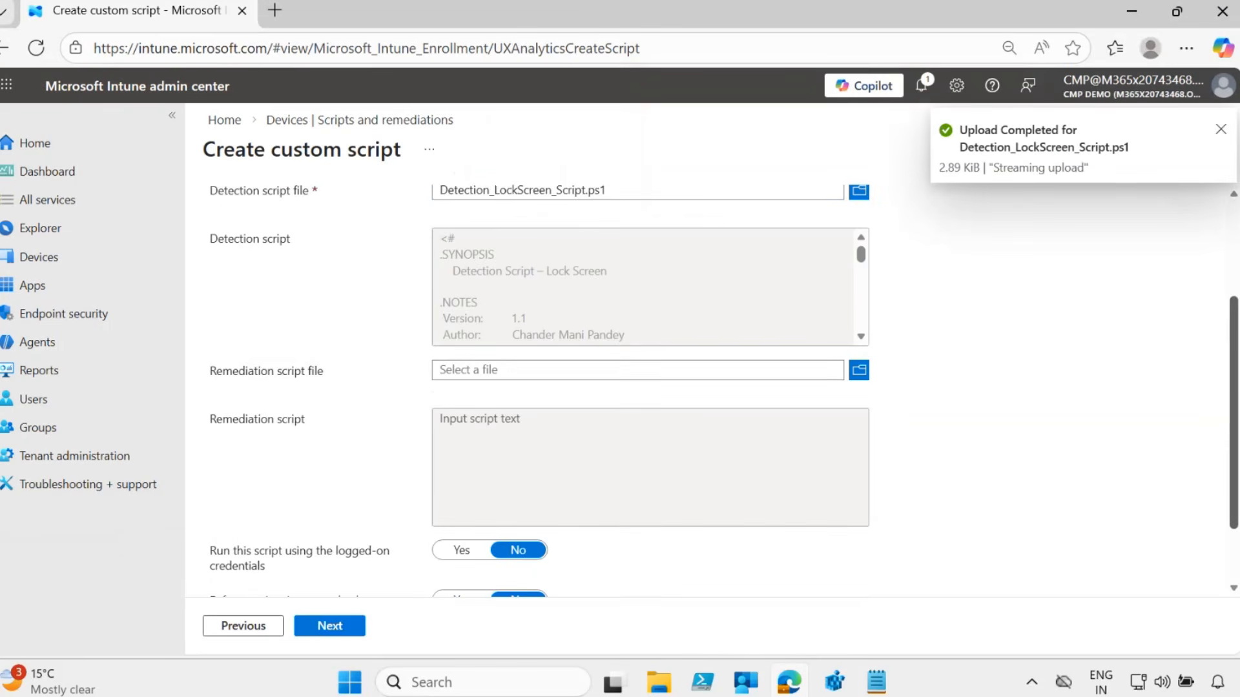
left_click(859, 370)
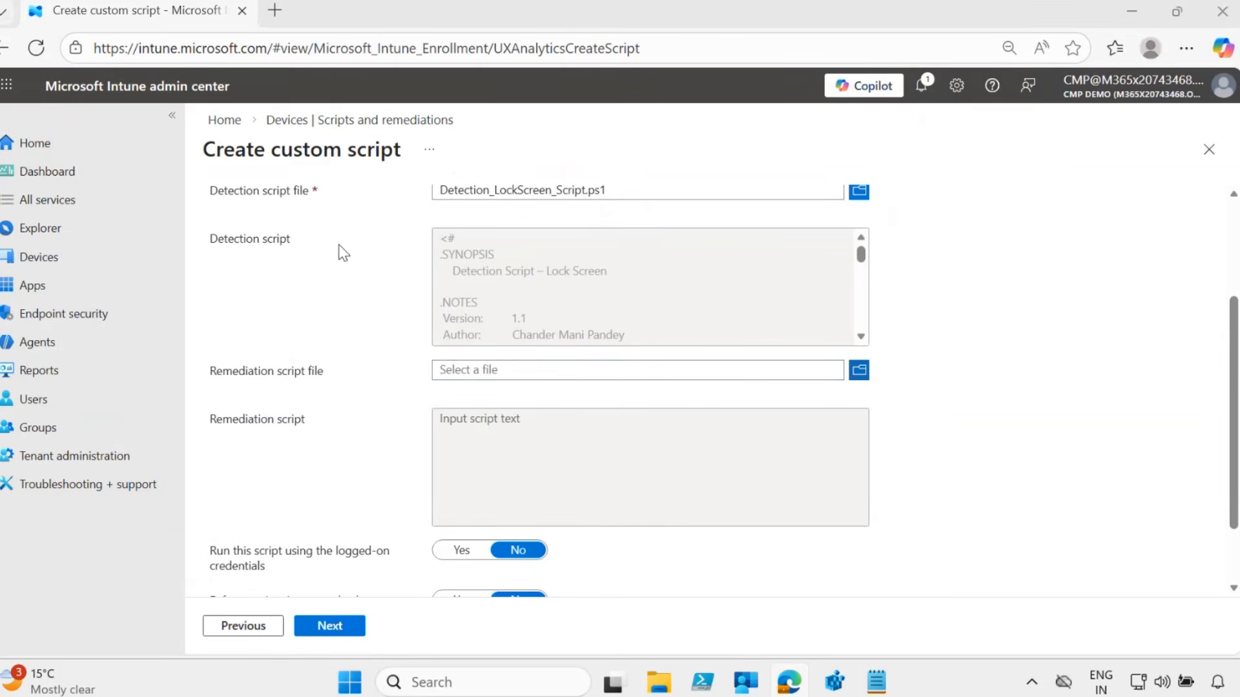
left_click(275, 178)
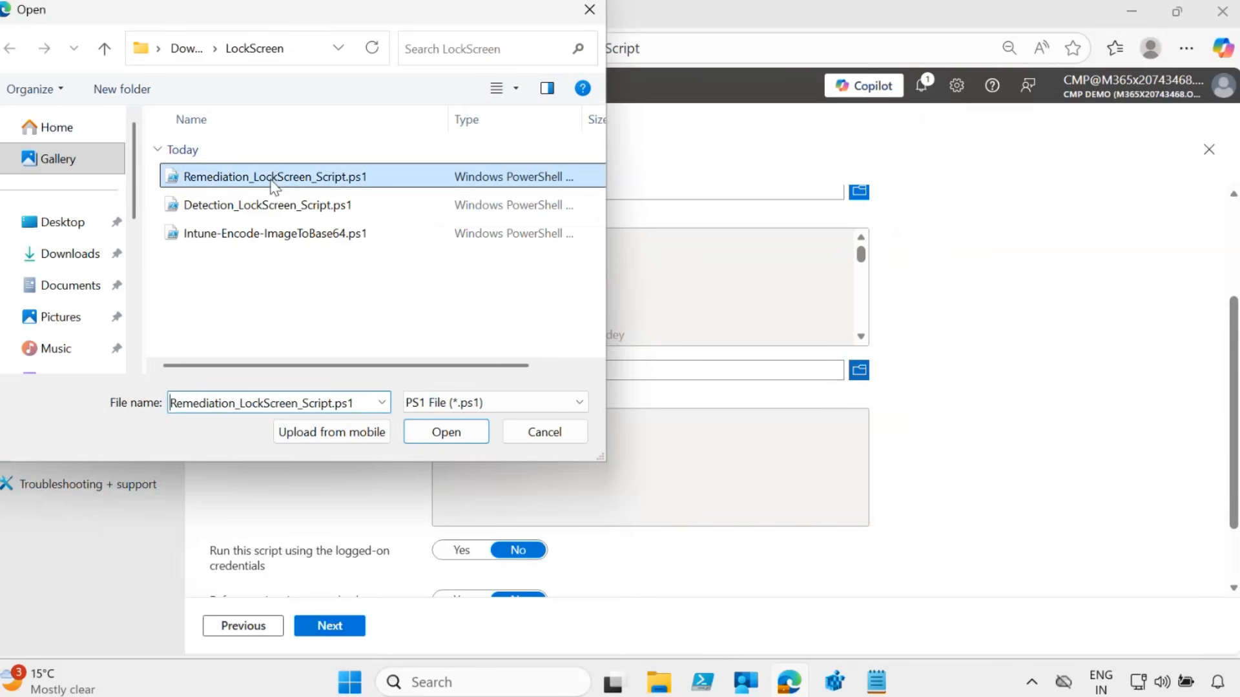
left_click(446, 430)
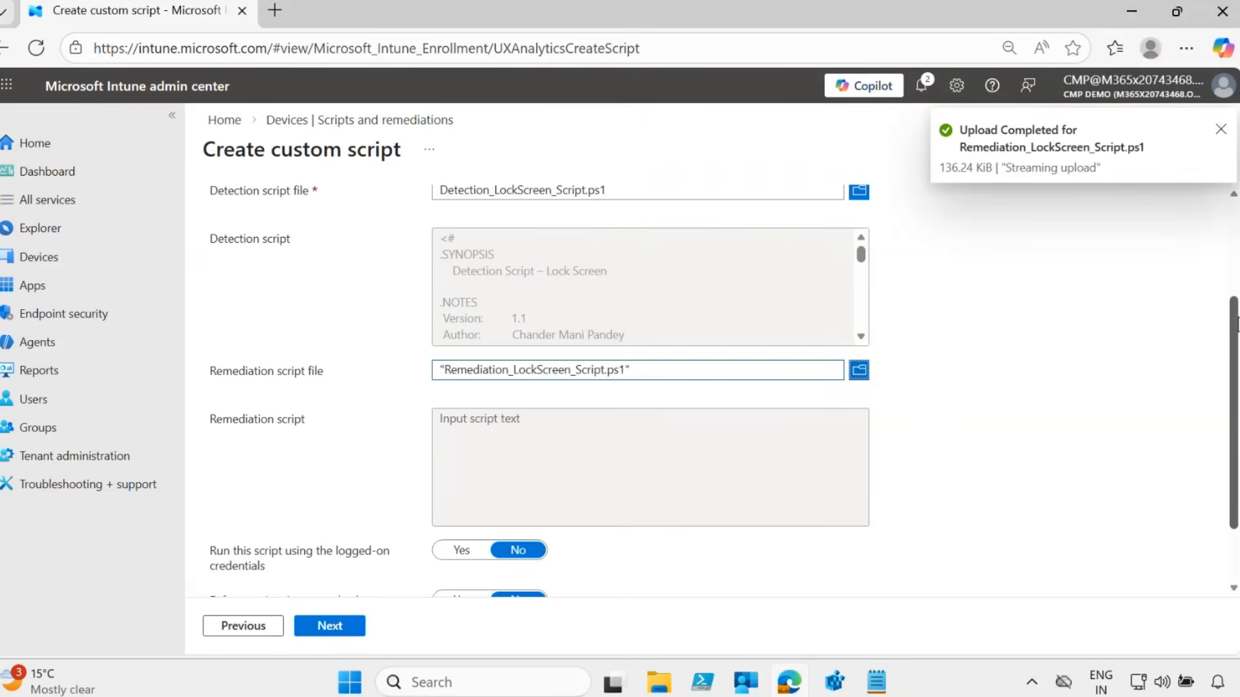
Enable running the script in 64-bit PowerShell and create the package with the default scope tag and no assigned groups.
scroll(223, 587, "down", 1)
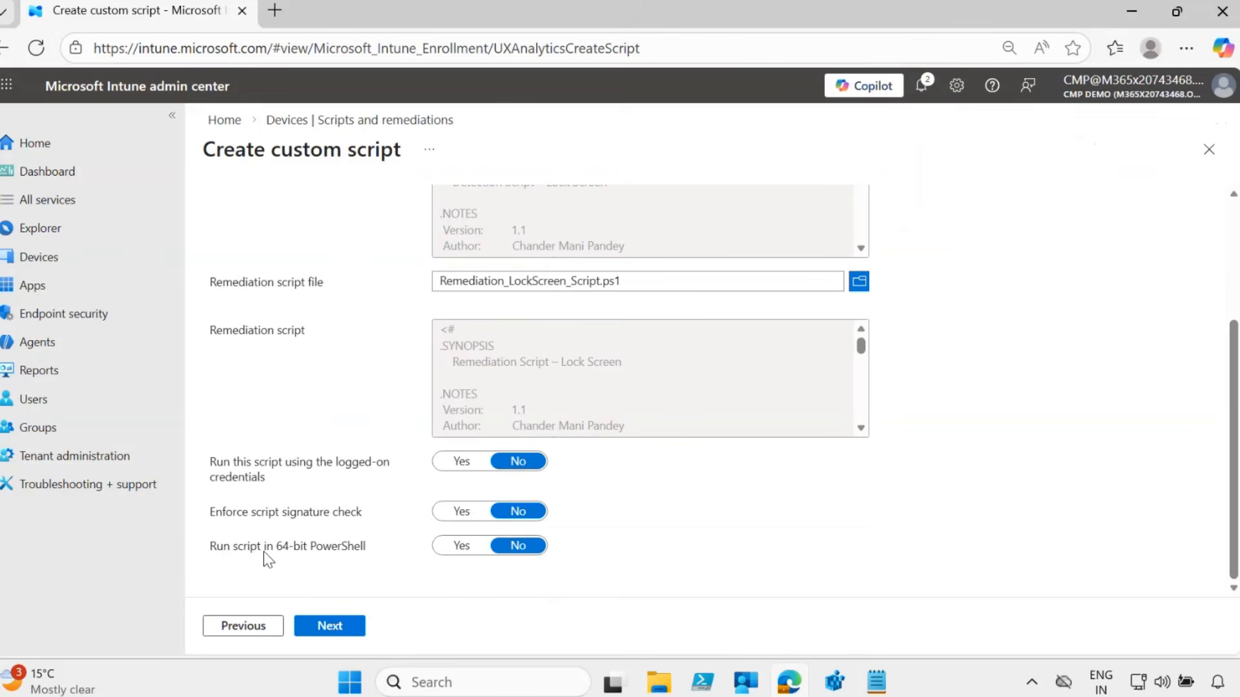
left_click(463, 548)
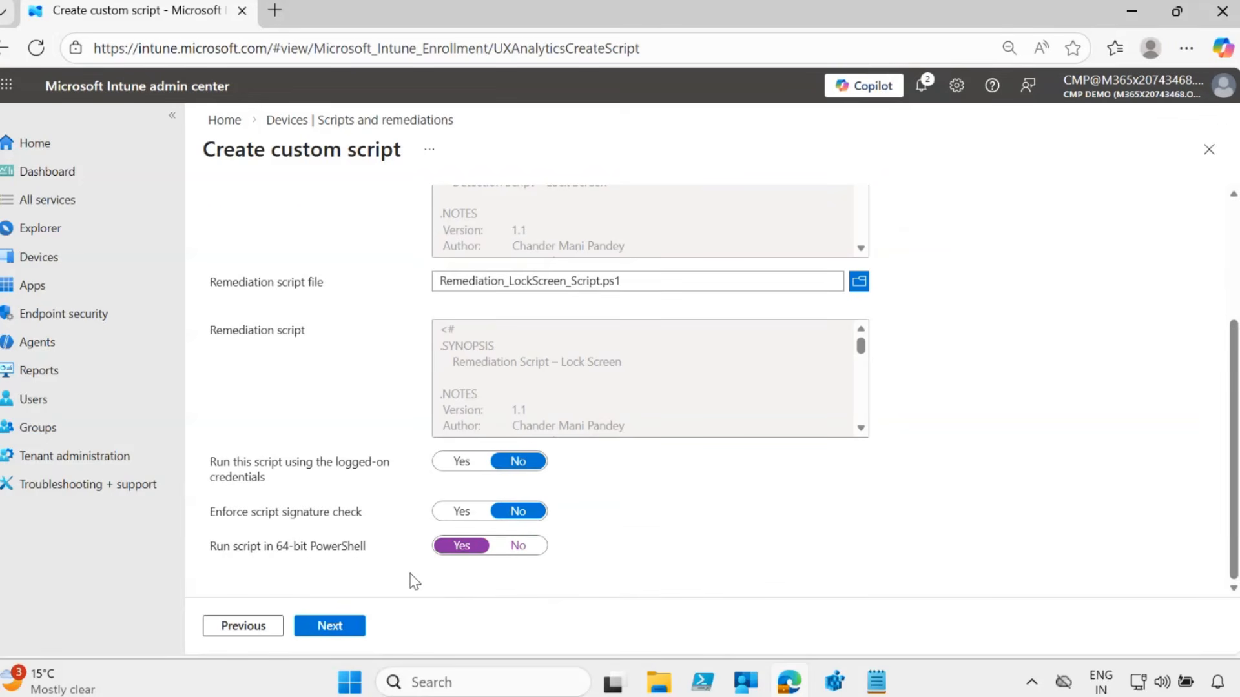
left_click(331, 626)
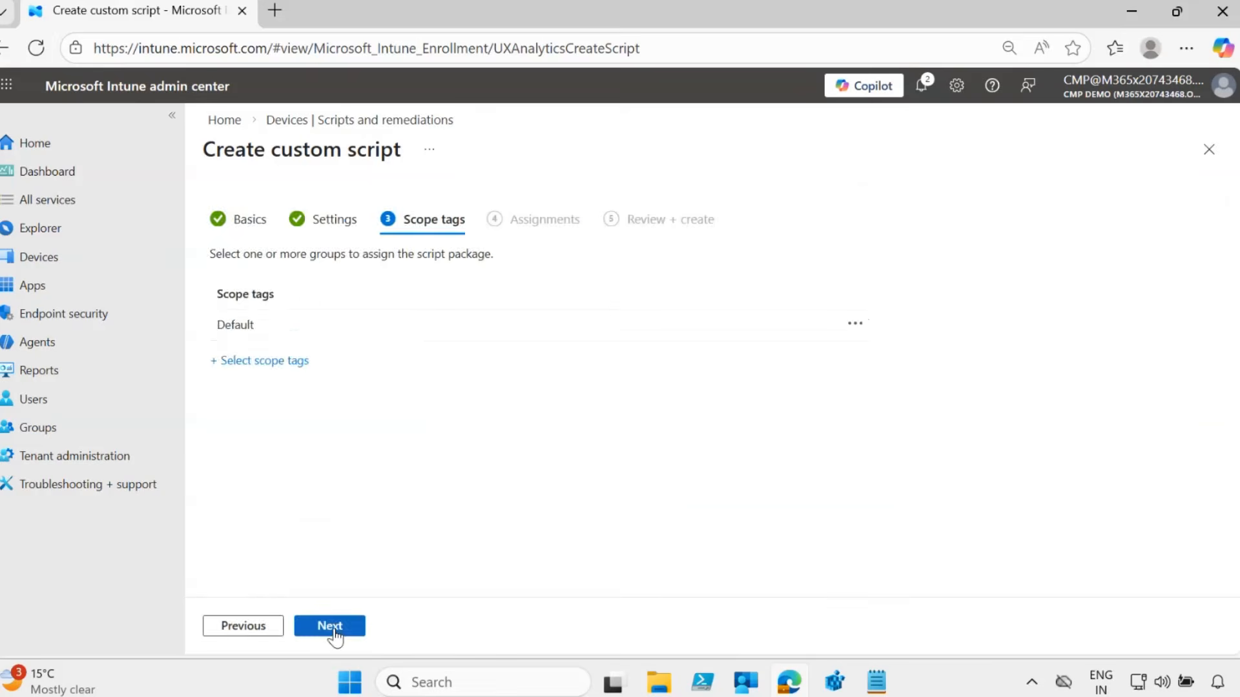
left_click(331, 626)
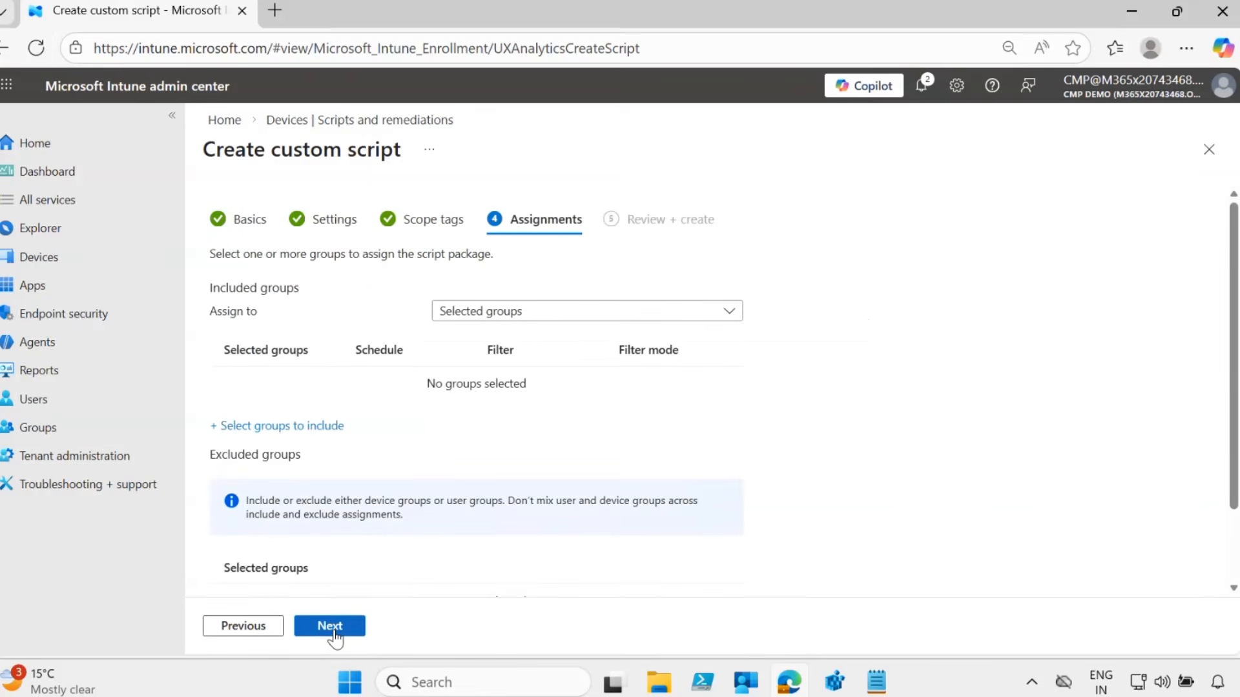
left_click(331, 626)
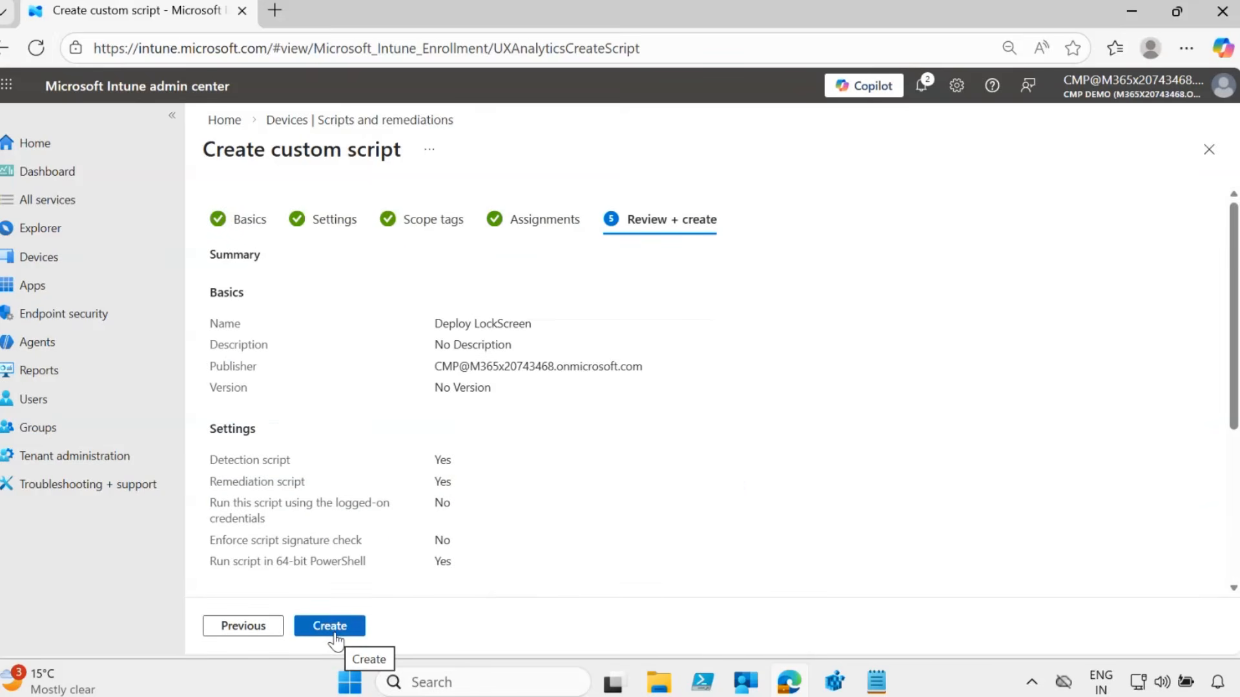
left_click(335, 630)
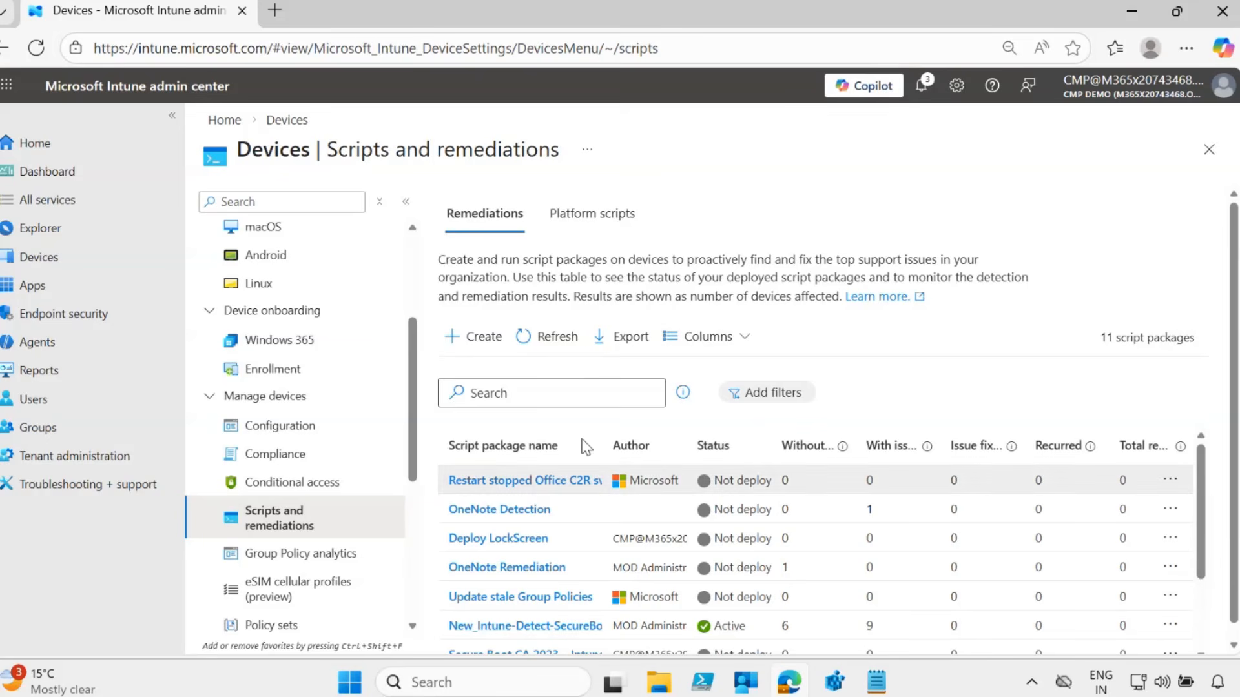
Open the HYPER_V_WIN11 device's overview from the list of all devices.
left_click_drag(352, 456, 409, 452)
scroll(369, 300, "up", 3)
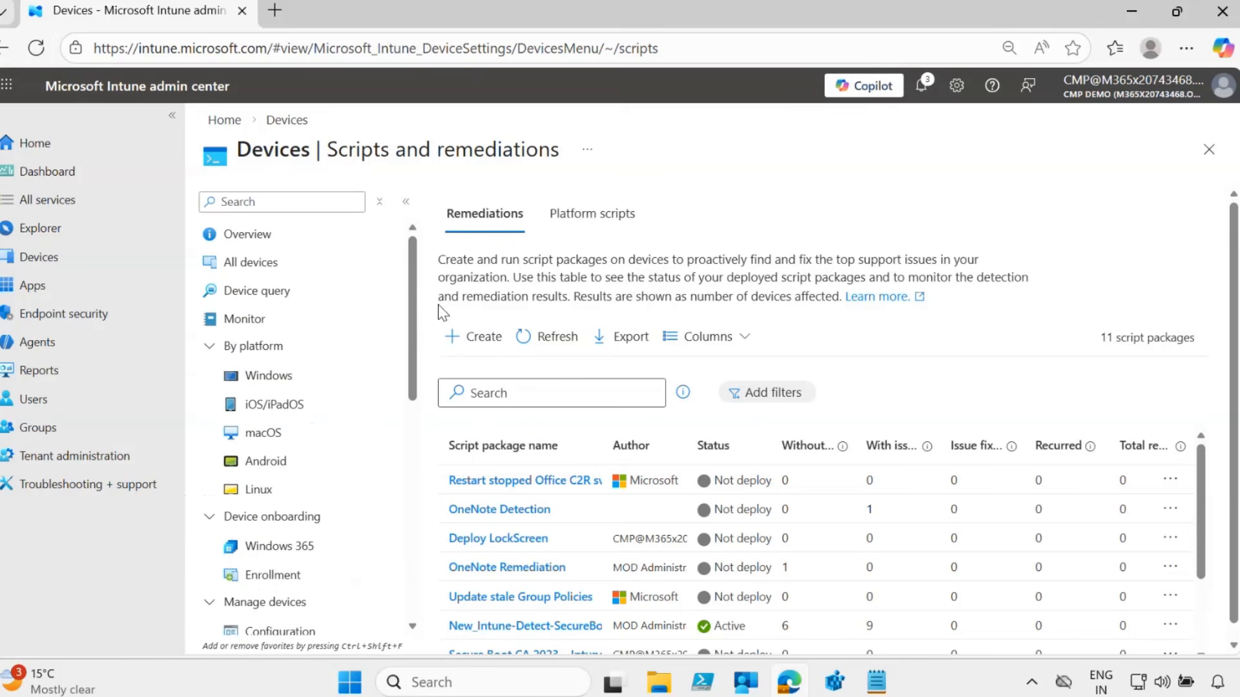
left_click(270, 270)
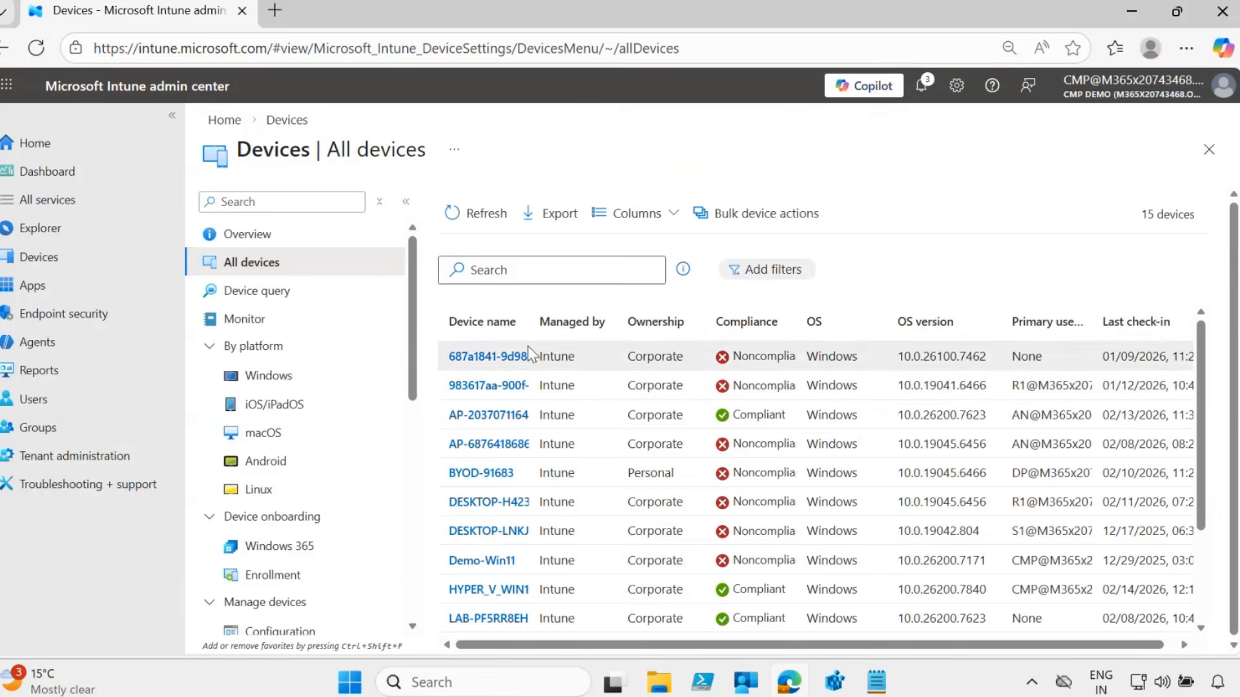
left_click_drag(530, 317, 566, 319)
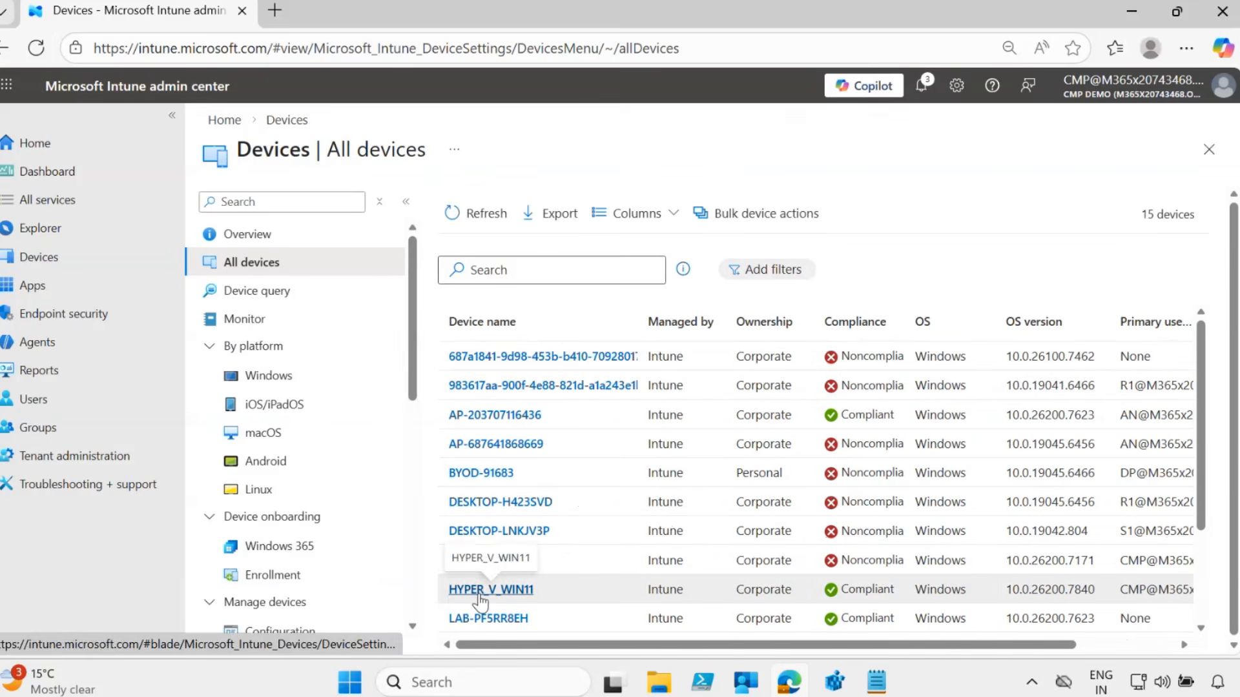
left_click(479, 590)
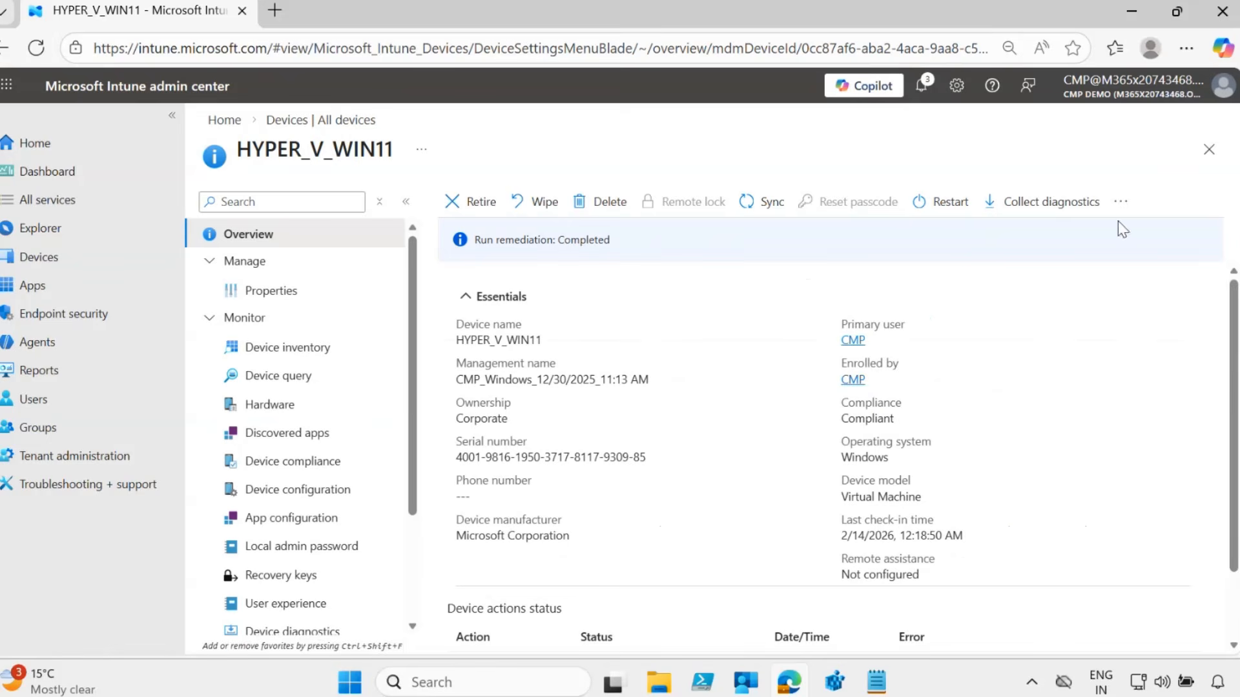
Start an on-demand remediation for HYPER_V_WIN11, search the packages for "lock" and select Deploy LockScreen.
left_click(1122, 204)
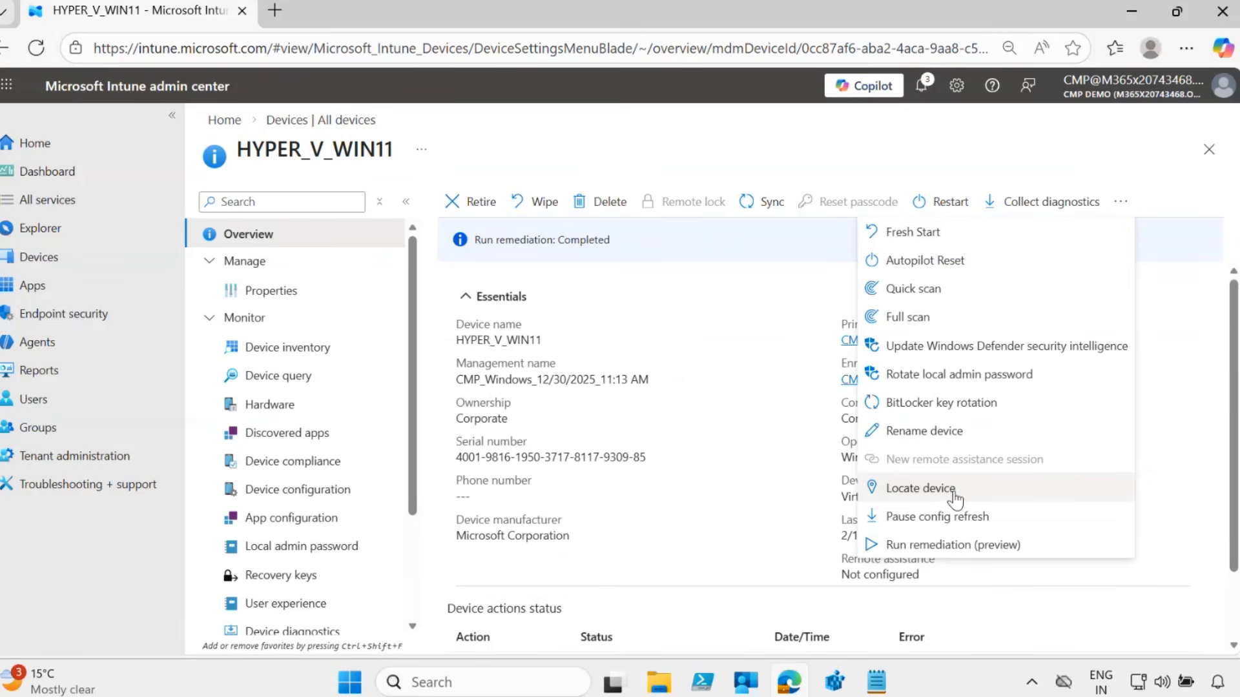
left_click(933, 547)
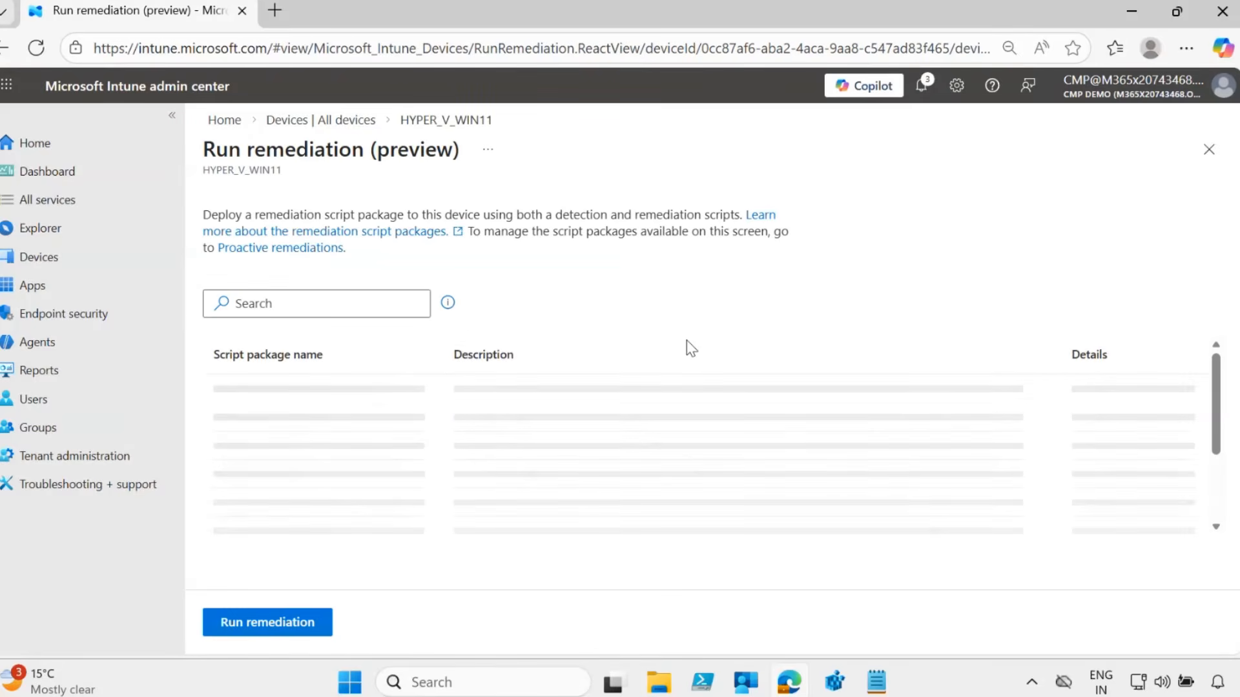
left_click(350, 305)
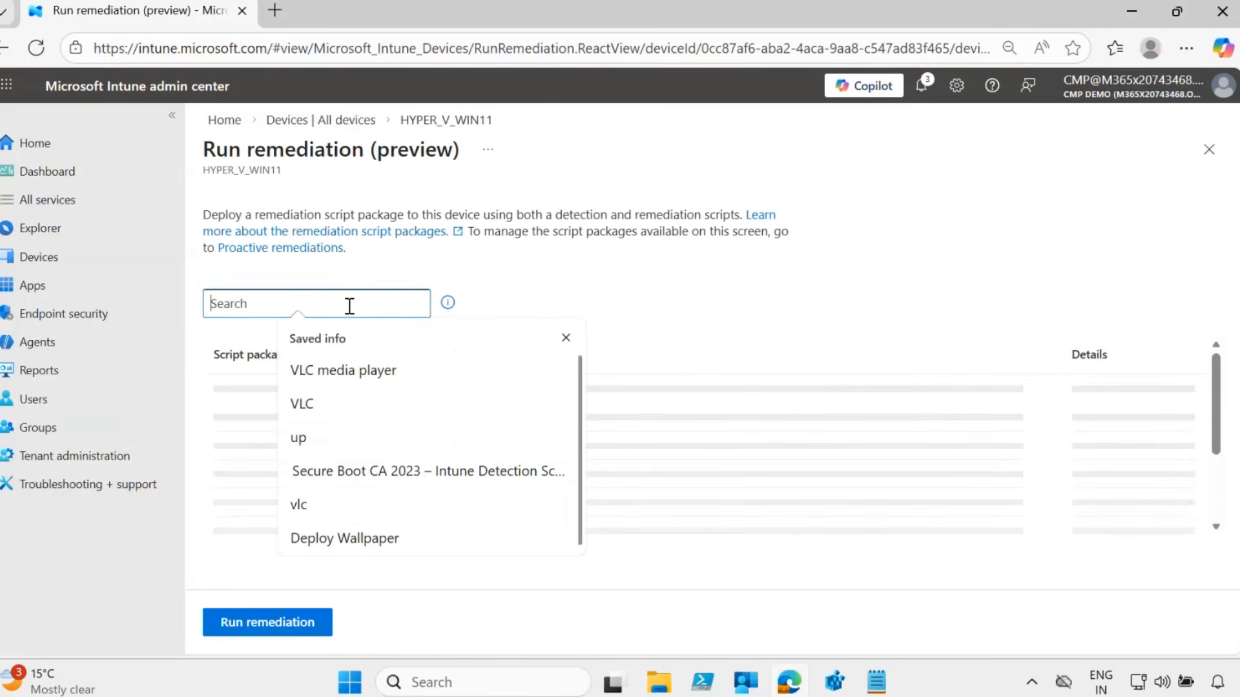
type("lock")
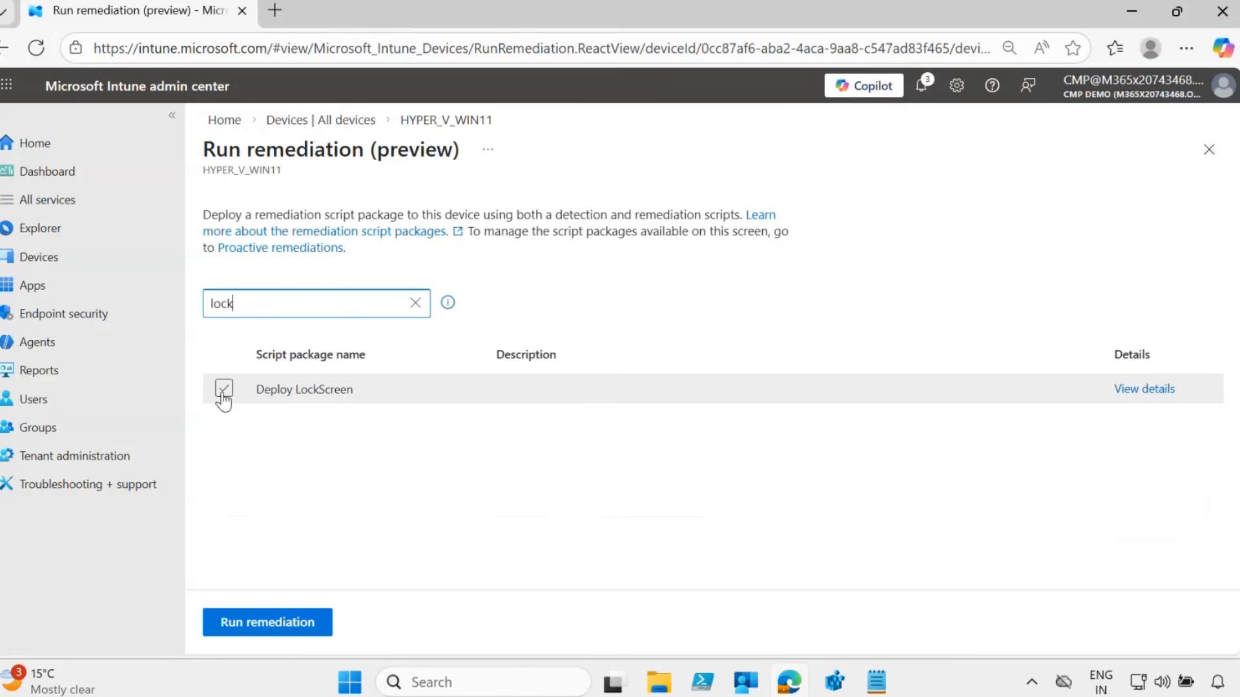
left_click(223, 390)
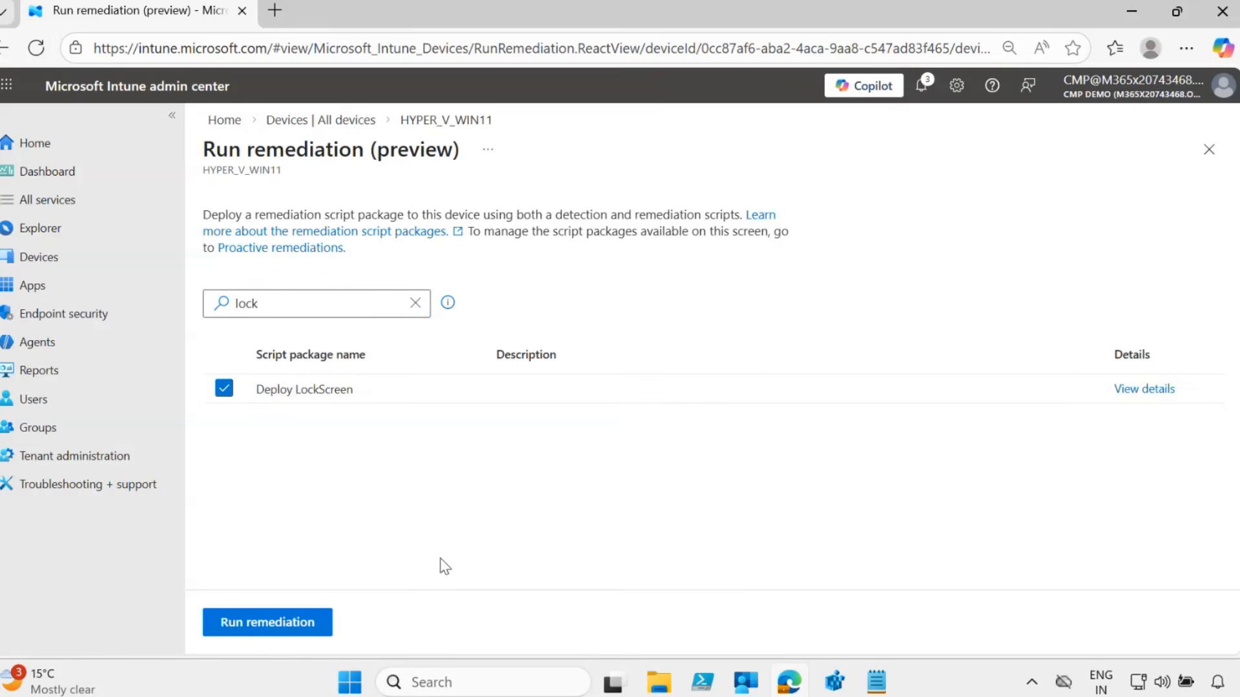
Lock the Windows session to check the current lock screen, and sign back in with the account password.
left_click(349, 688)
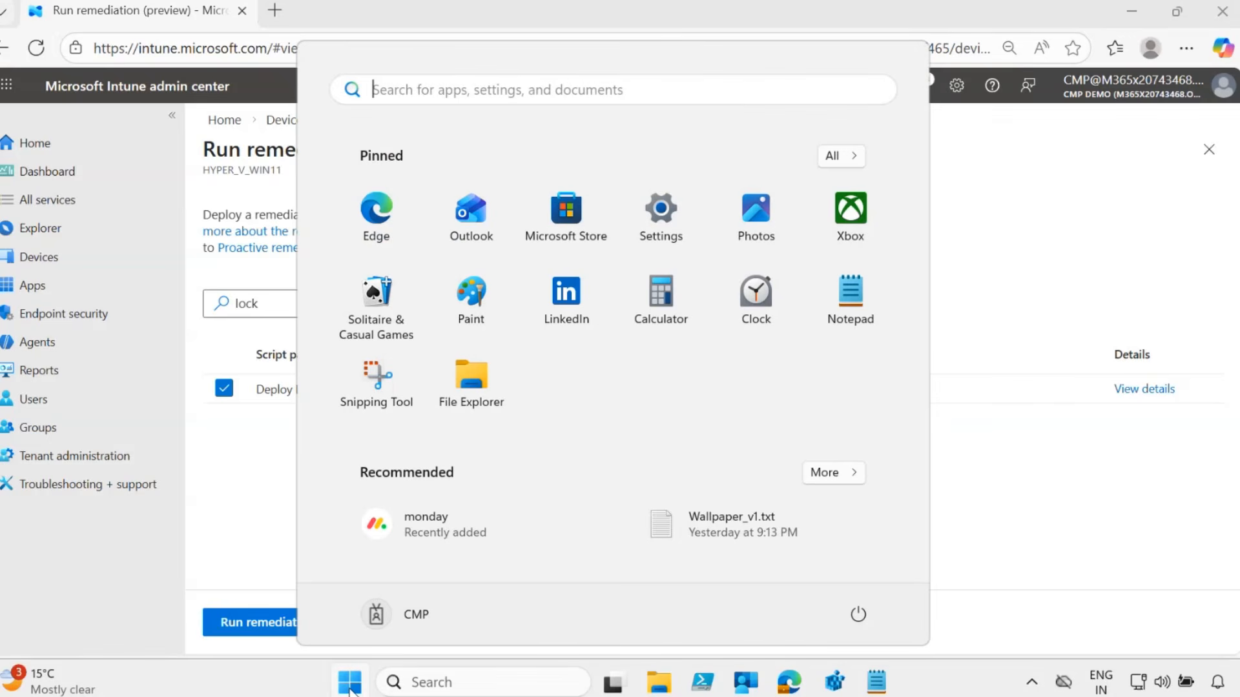
left_click(858, 617)
left_click(865, 484)
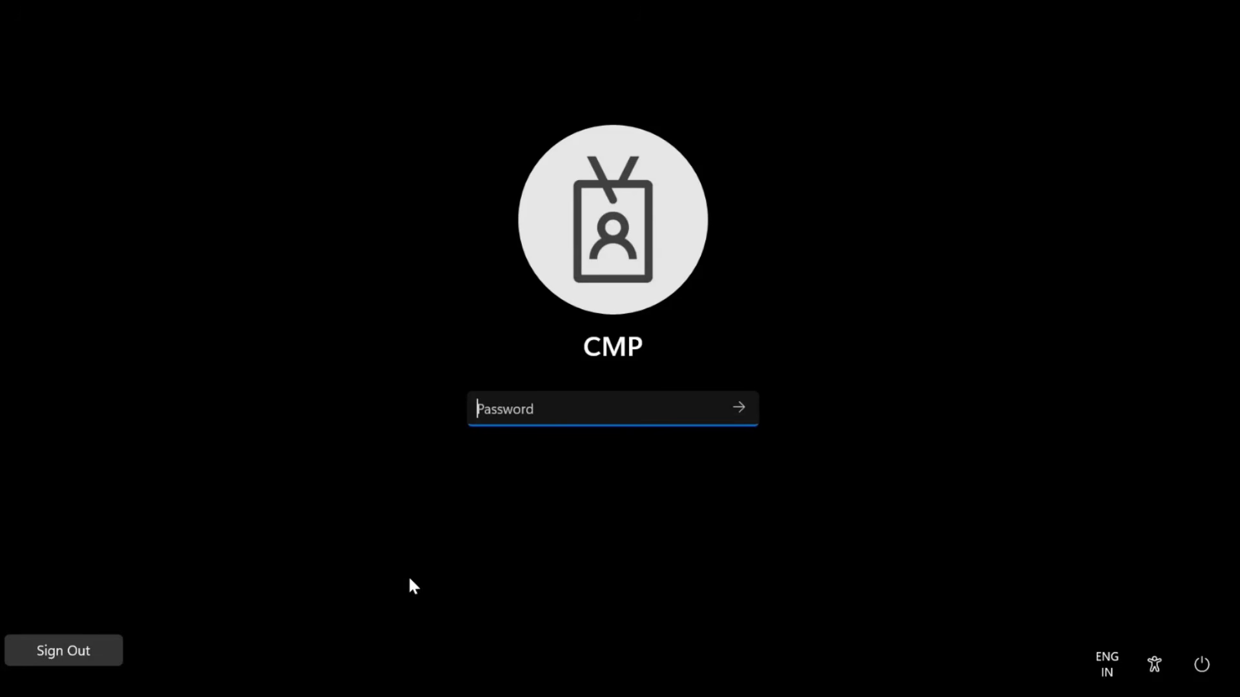
key("Caps_Lock")
type("••••••••••••••••")
key("Return")
left_click(1011, 253)
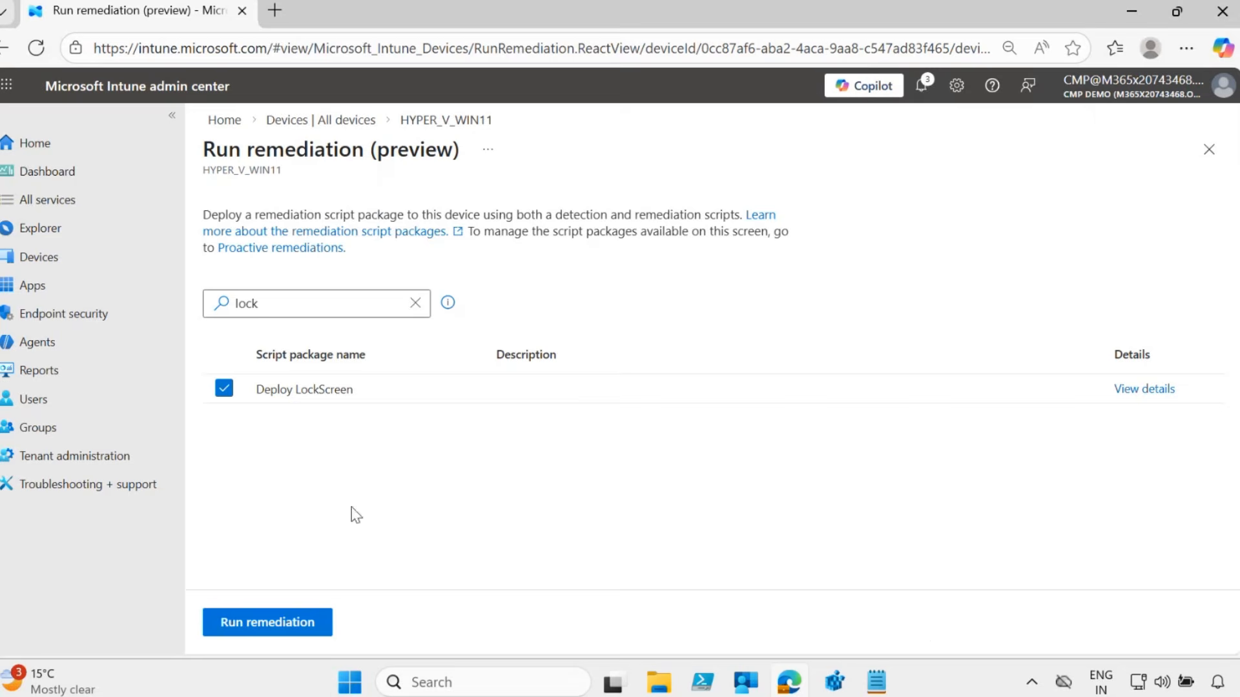
Run the selected Deploy LockScreen remediation on the device and minimize the open windows.
left_click(265, 630)
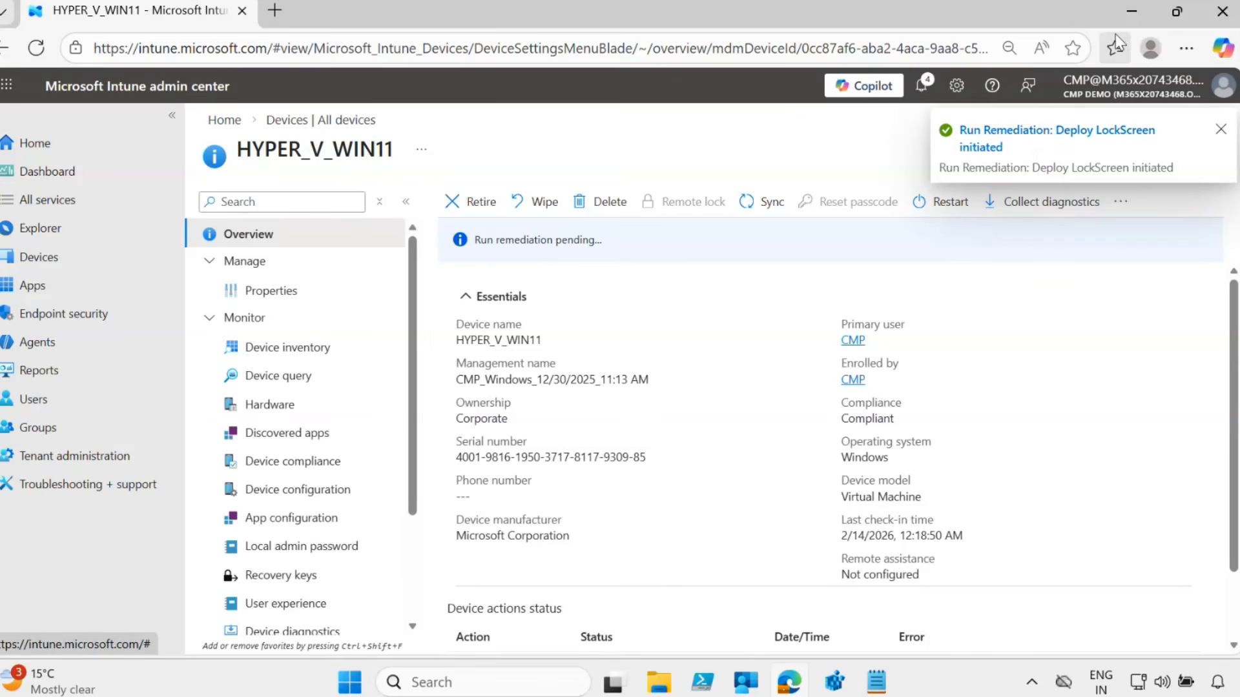
left_click(1131, 11)
left_click(1130, 10)
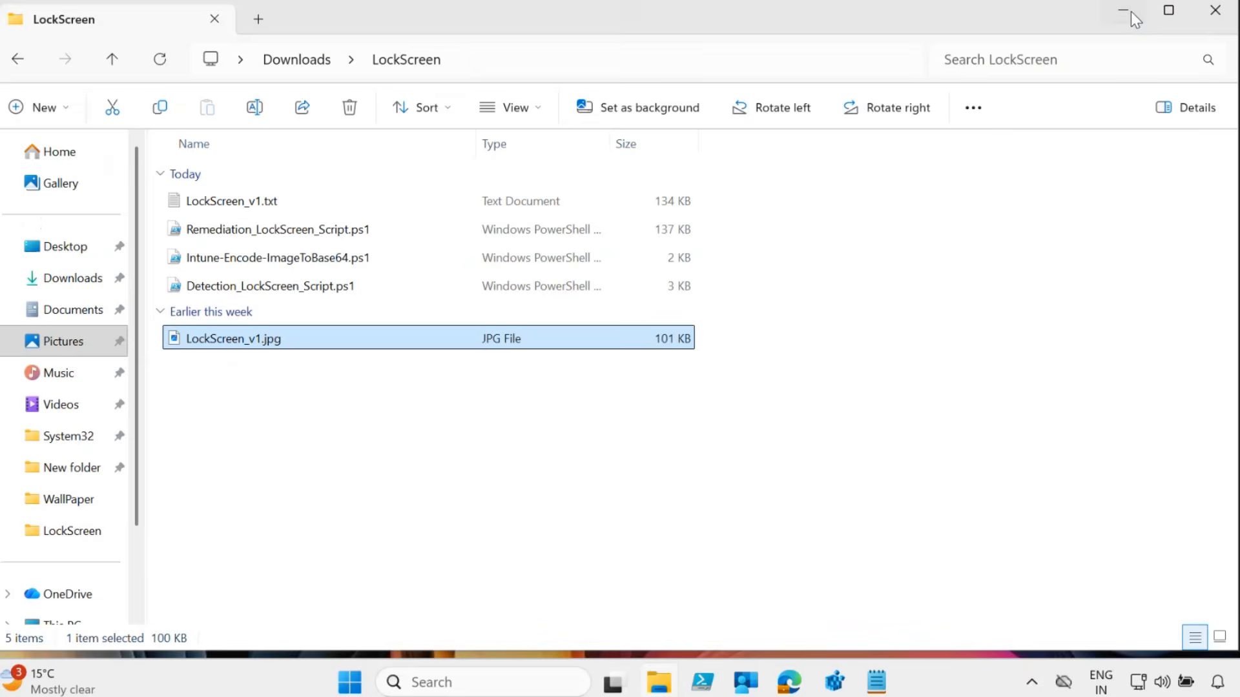
left_click(1130, 10)
Switch to File Explorer and browse to C:\ProgramData\CompanyBranding.
left_click(642, 672)
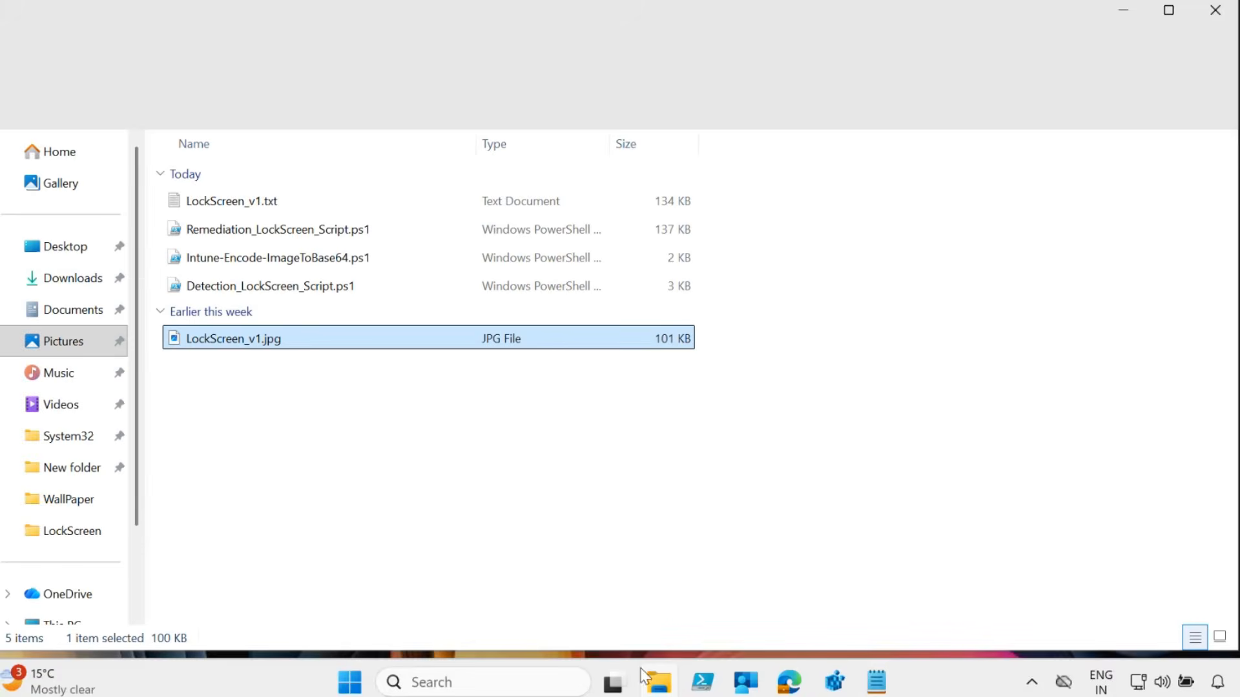
scroll(116, 581, "down", 2)
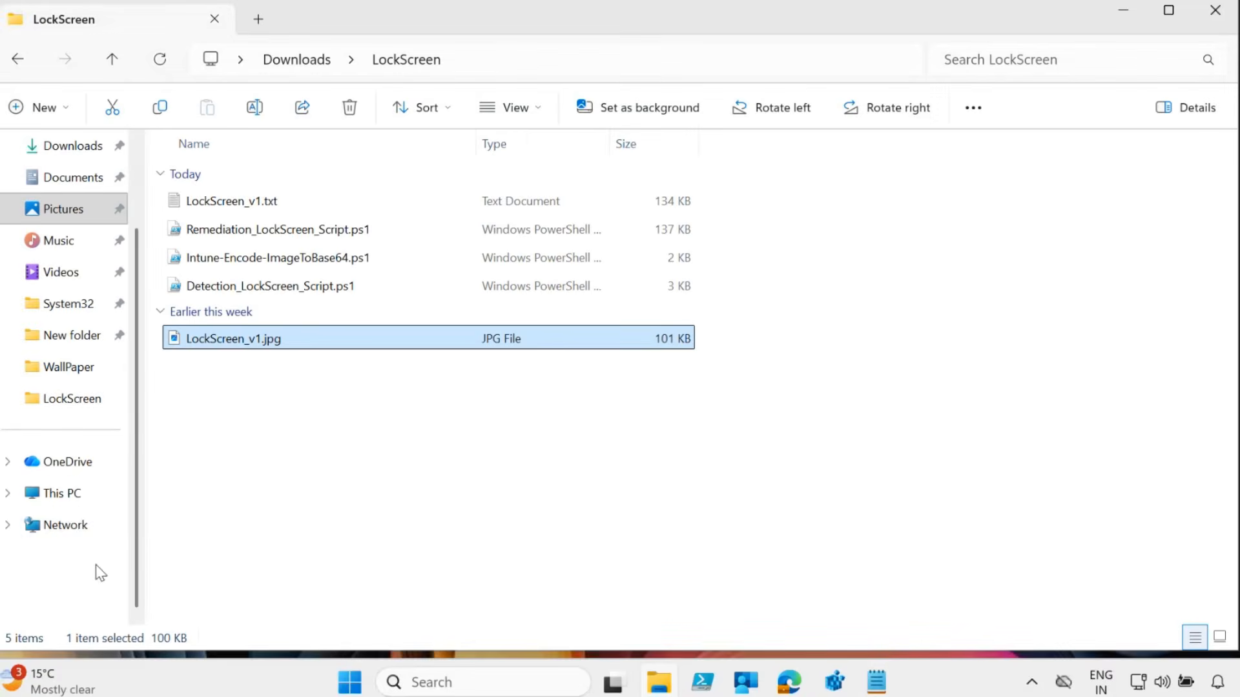
left_click(71, 496)
double_click(239, 198)
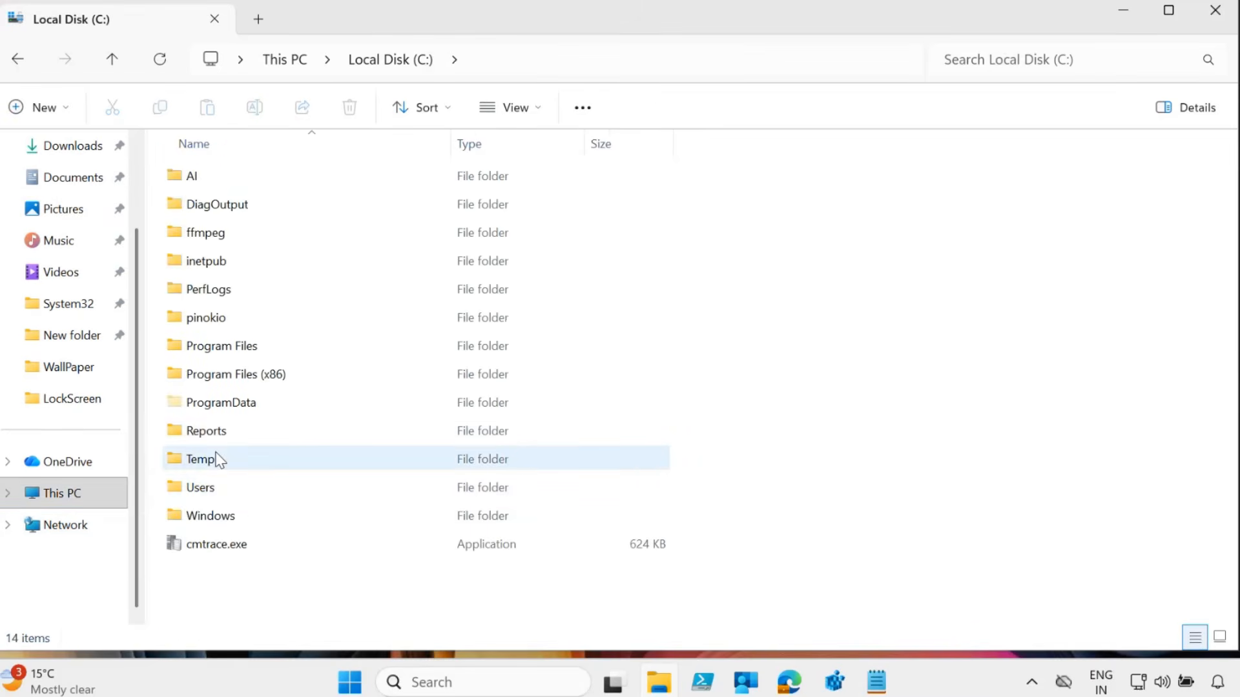
double_click(236, 404)
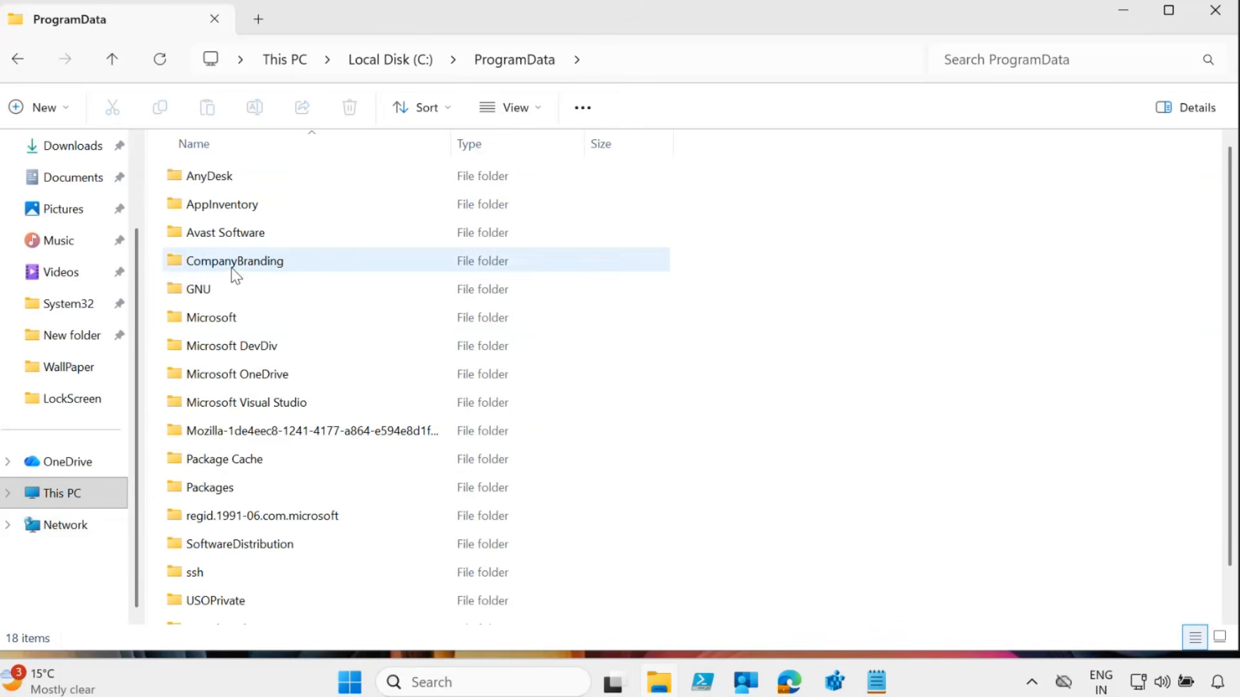
double_click(231, 267)
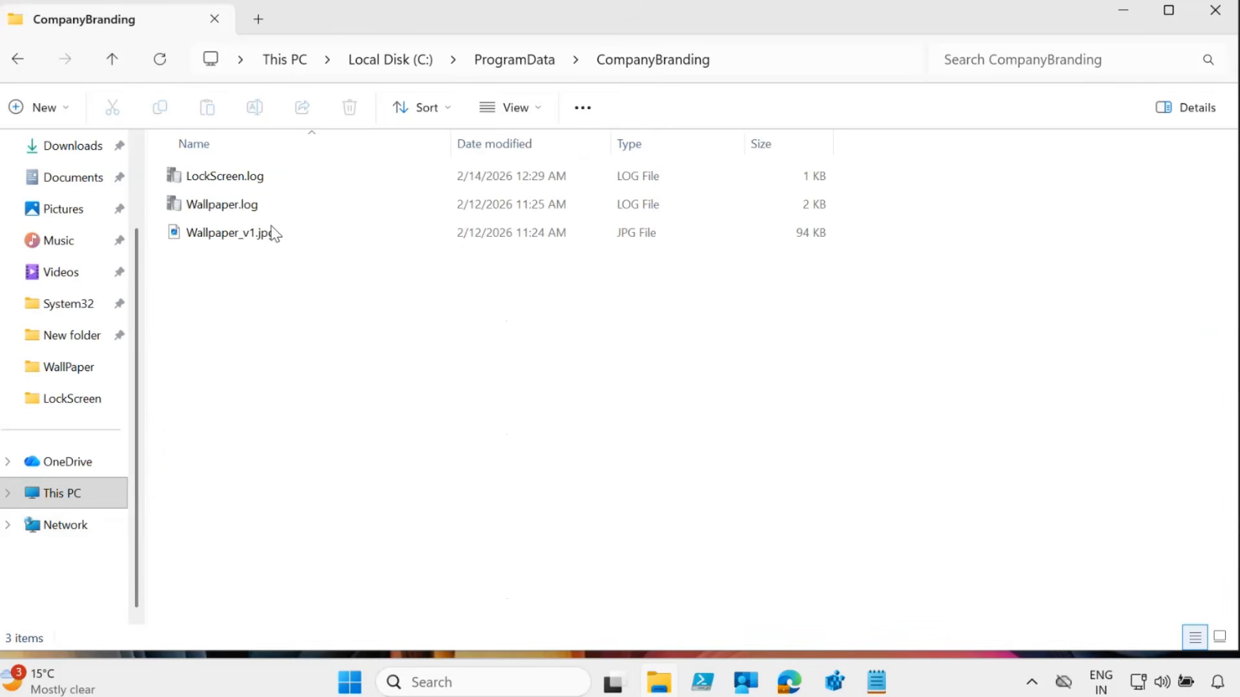
Review the detection and remediation entries in LockScreen.log, and preview the deployed LockScreen_v1.jpg image.
left_click(223, 179)
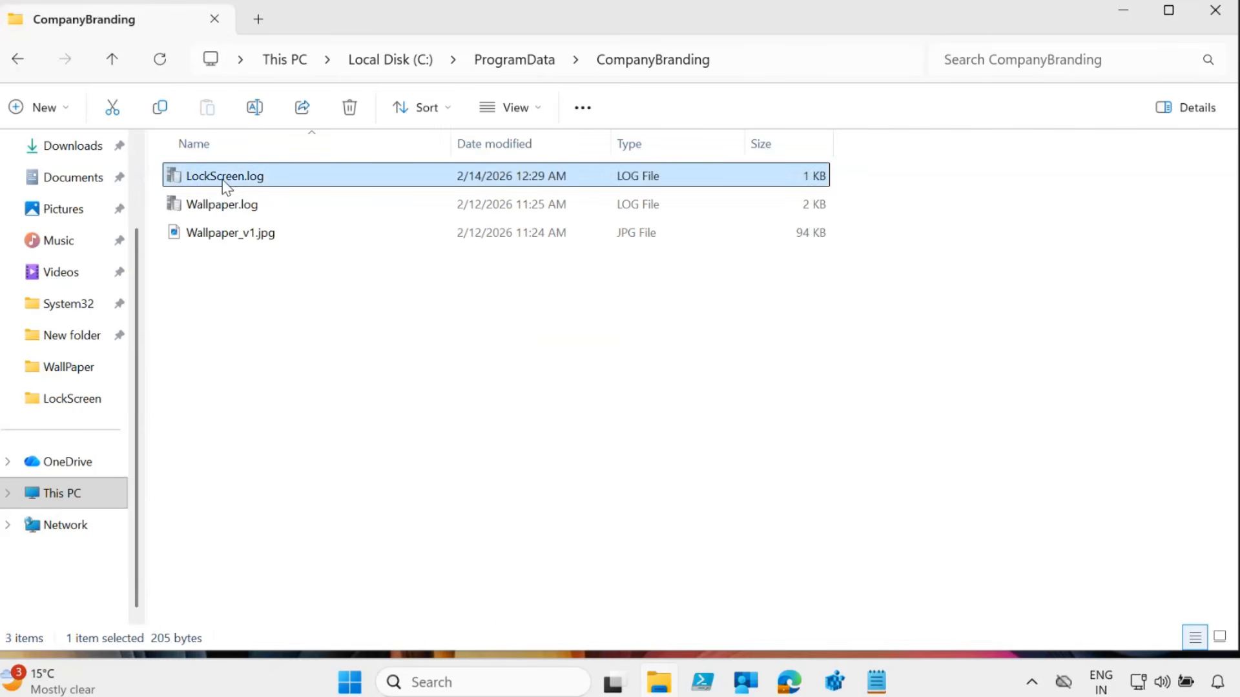
double_click(222, 180)
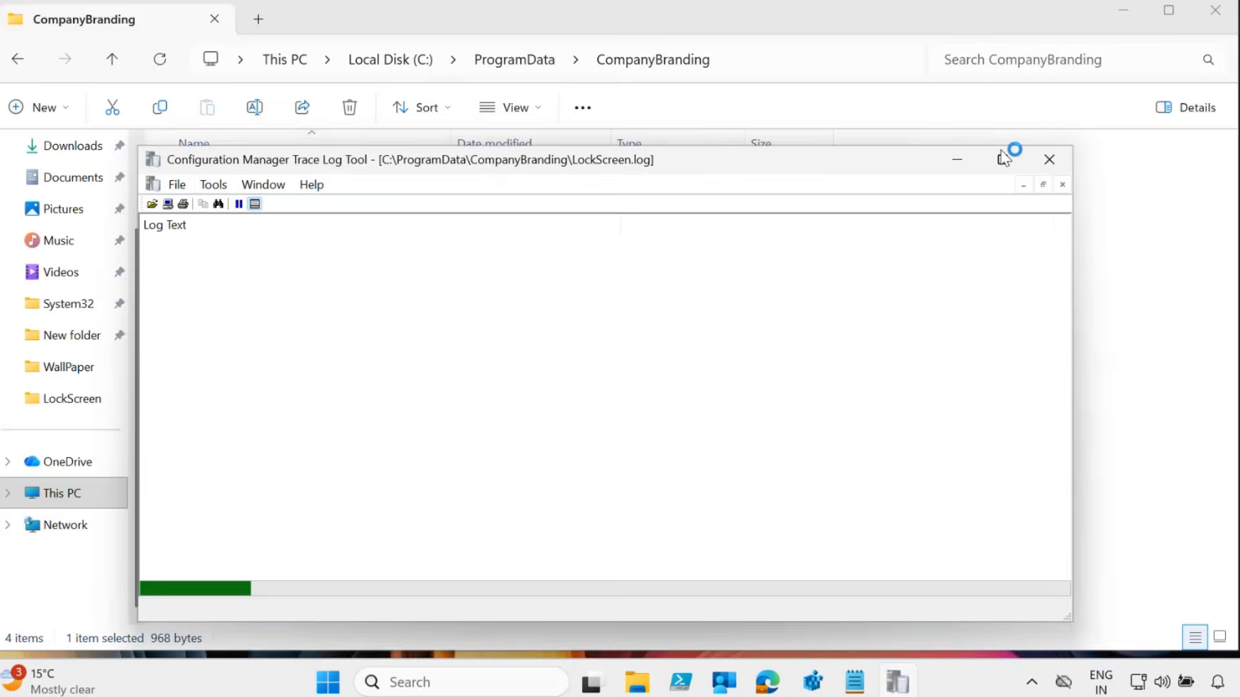
left_click(1002, 160)
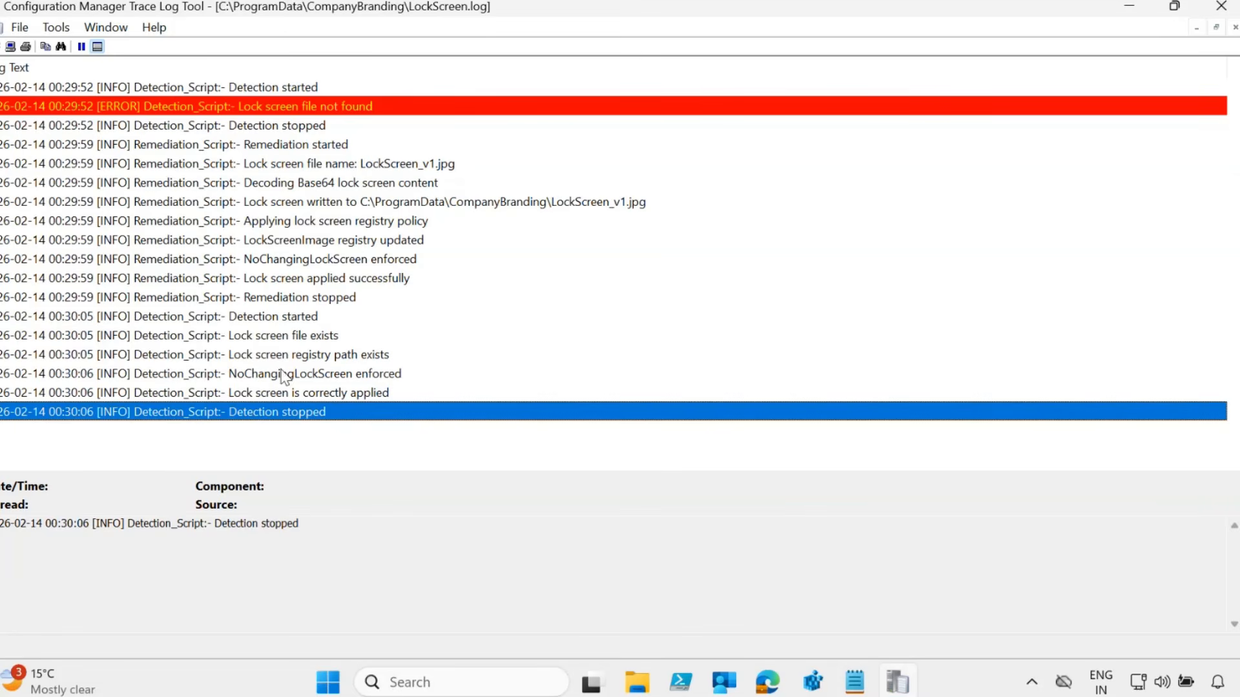
left_click(1130, 12)
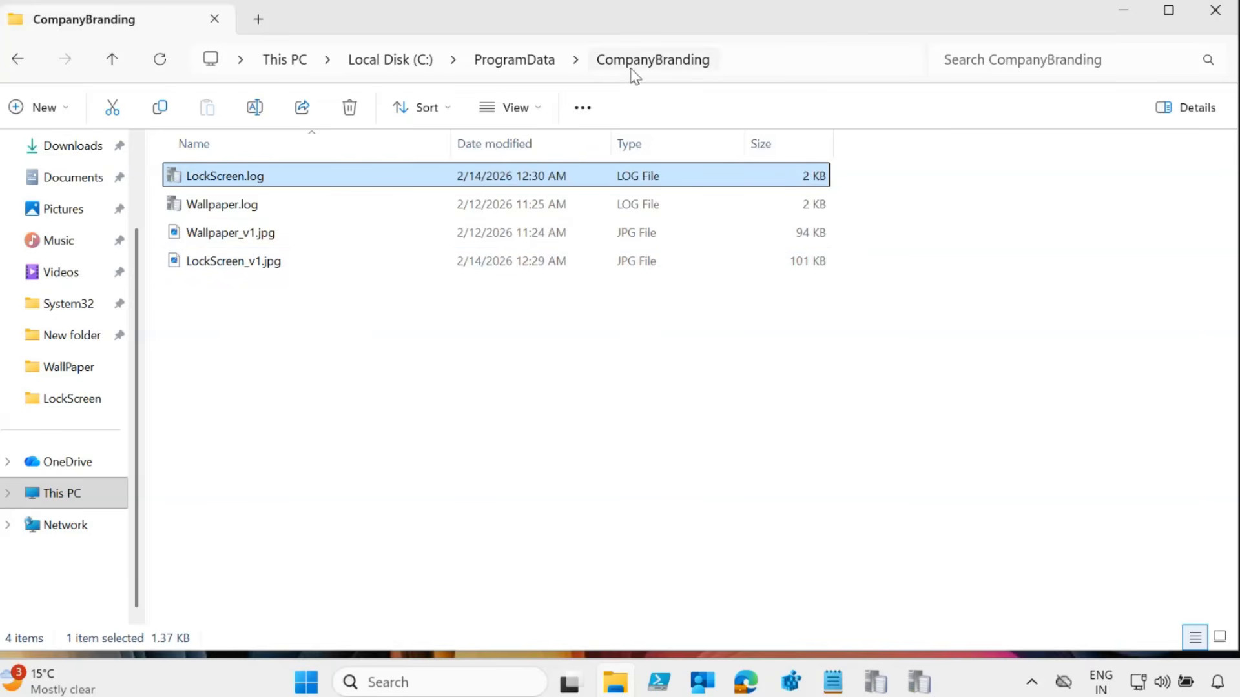
double_click(227, 267)
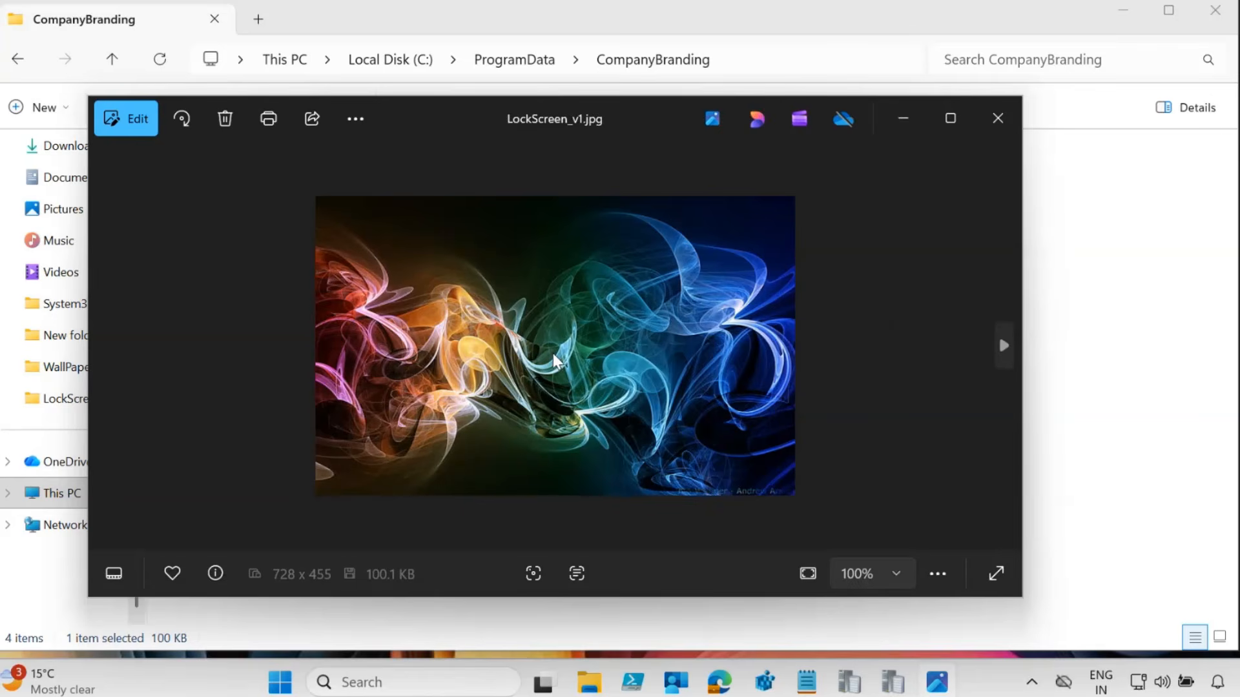
left_click(998, 124)
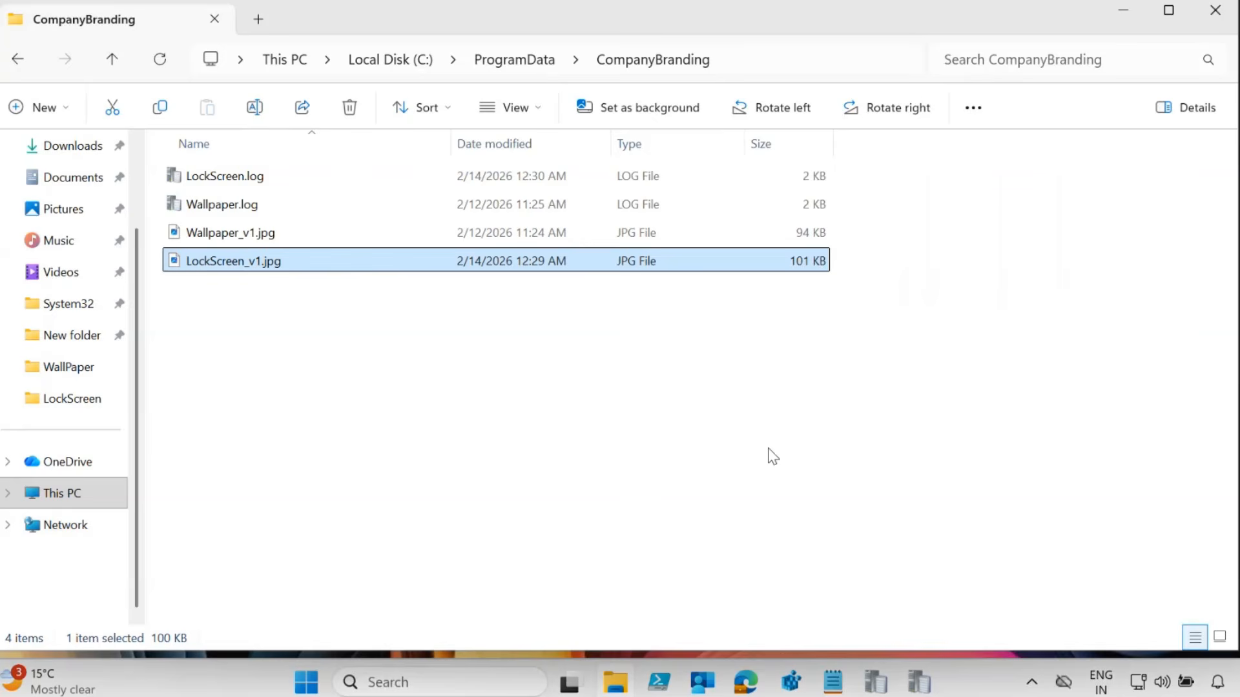
Lock the Windows session to check the deployed lock screen image.
left_click(303, 689)
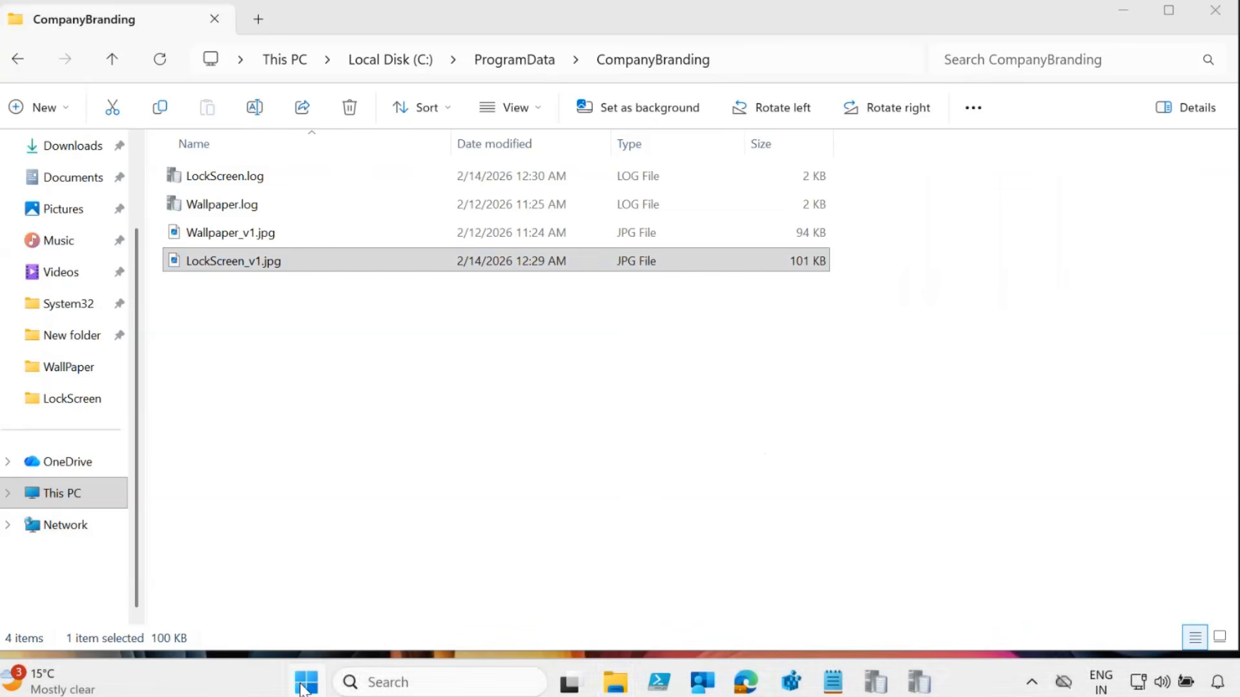
left_click(862, 615)
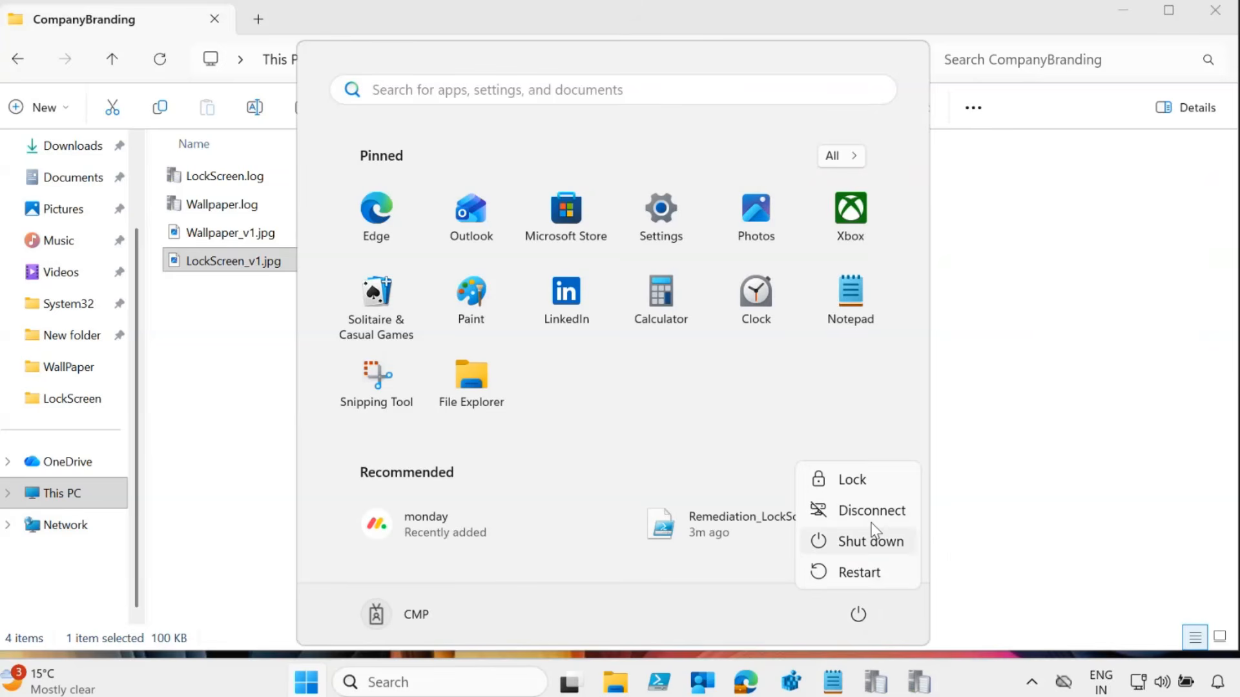
left_click(852, 479)
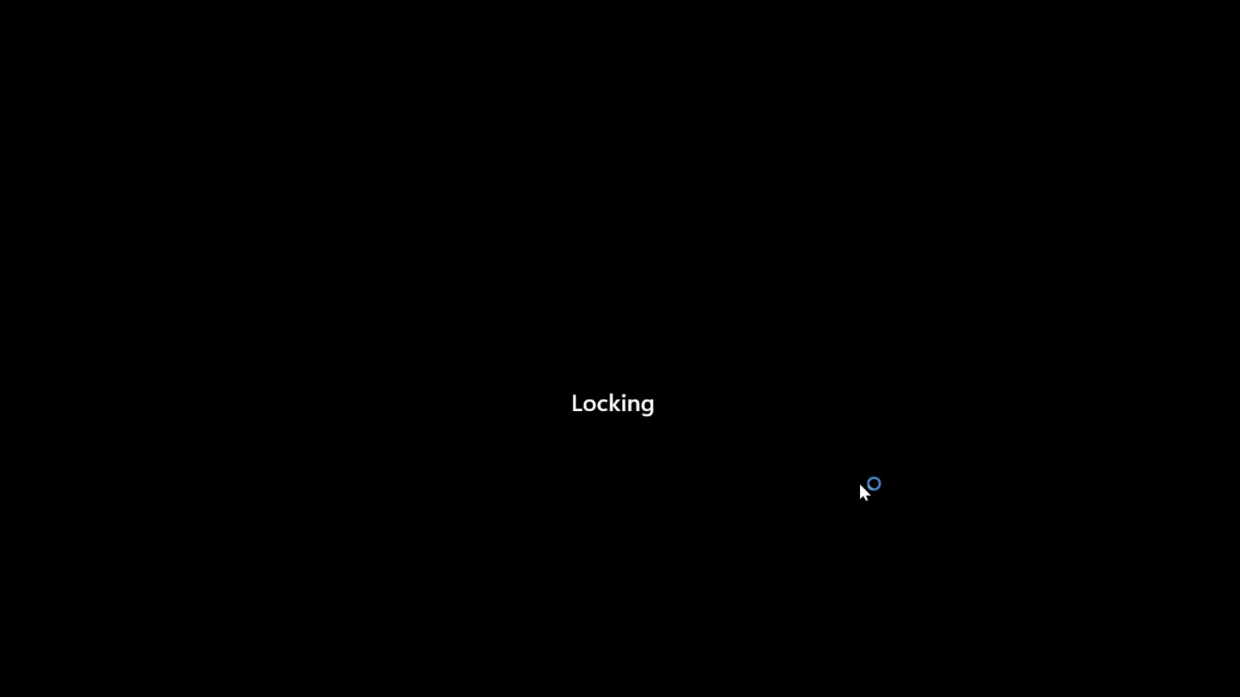